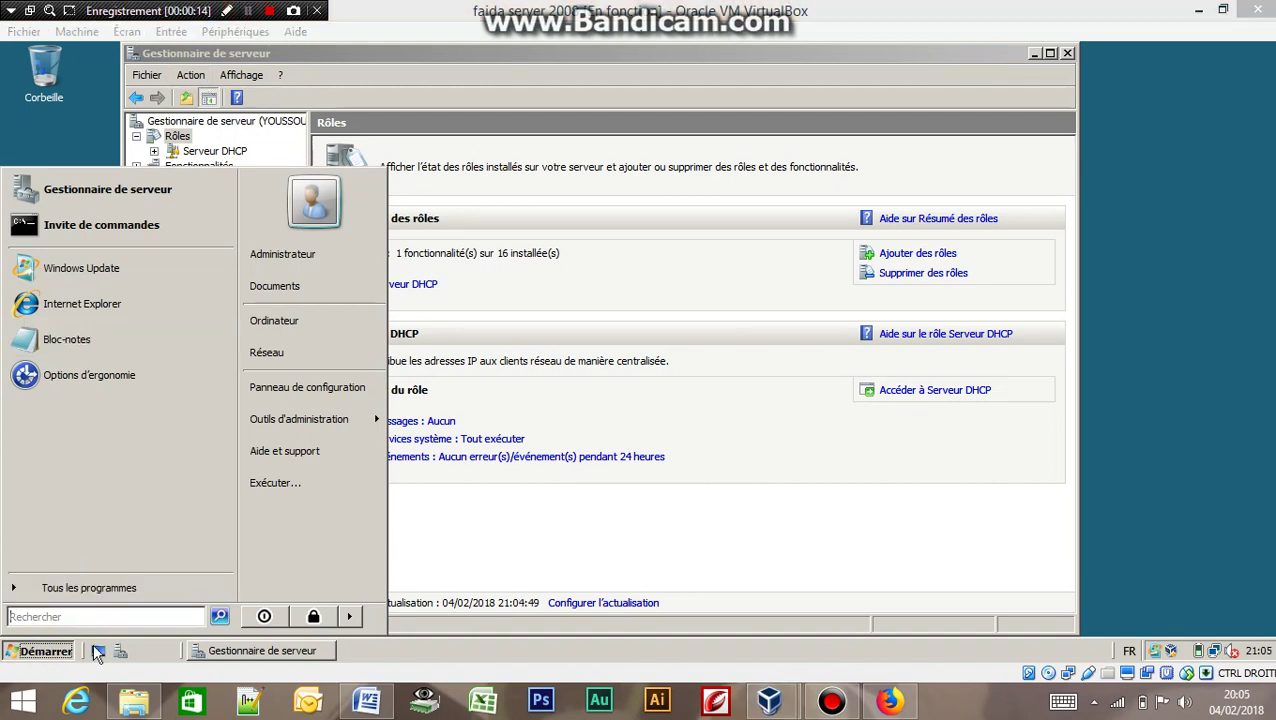
Open the DHCP console from the server's administration tools.
{"action": "left_click", "coordinate": [44, 651]}
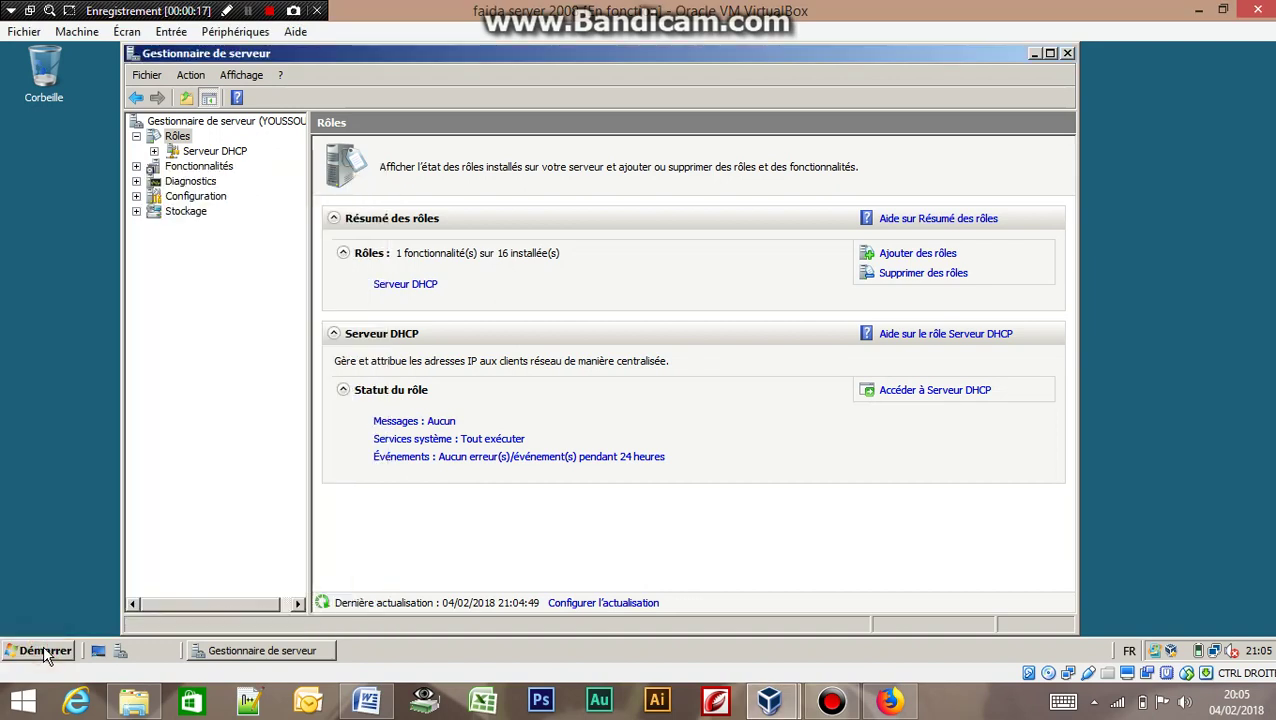
{"action": "left_click", "coordinate": [44, 651]}
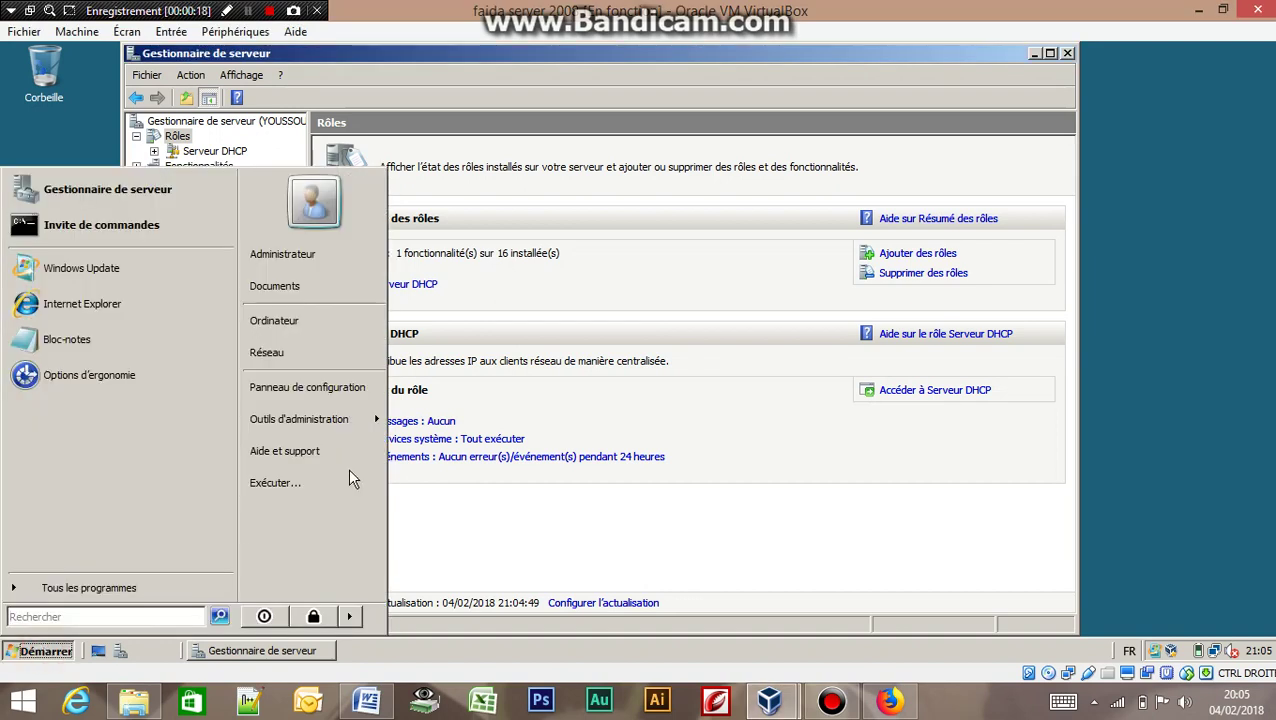
{"action": "mouse_move", "coordinate": [372, 421]}
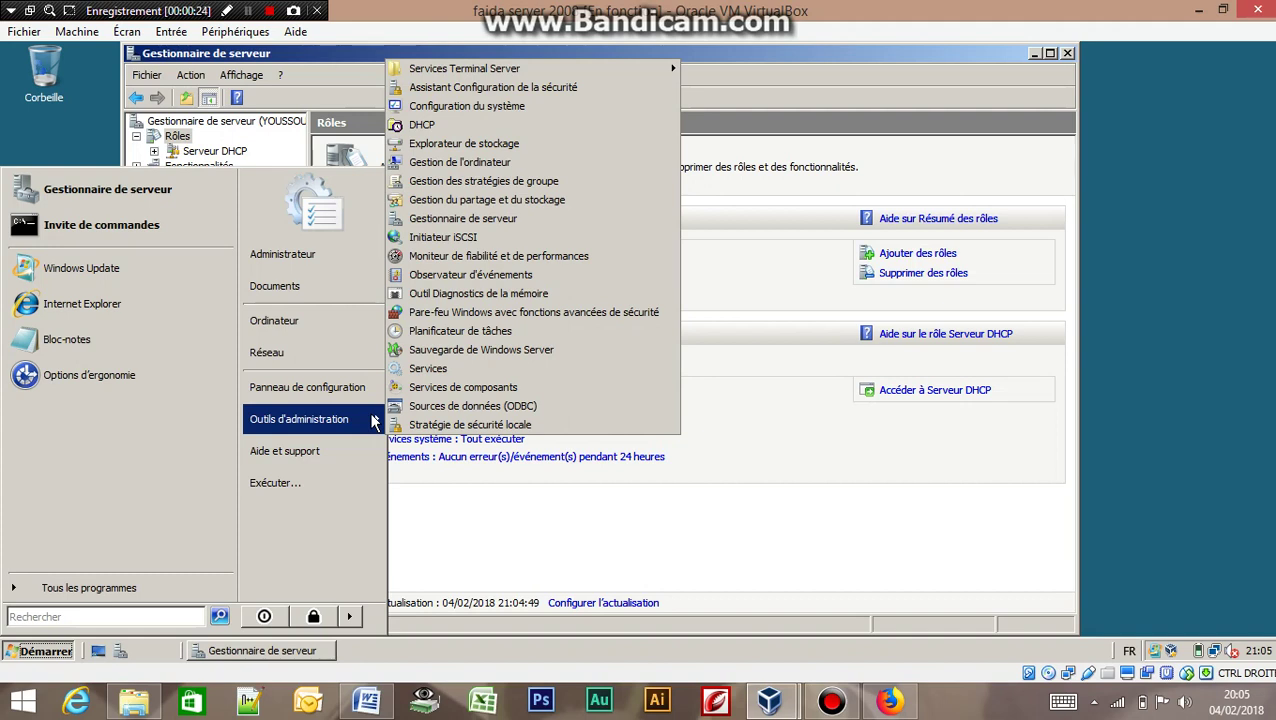
{"action": "left_click", "coordinate": [469, 127]}
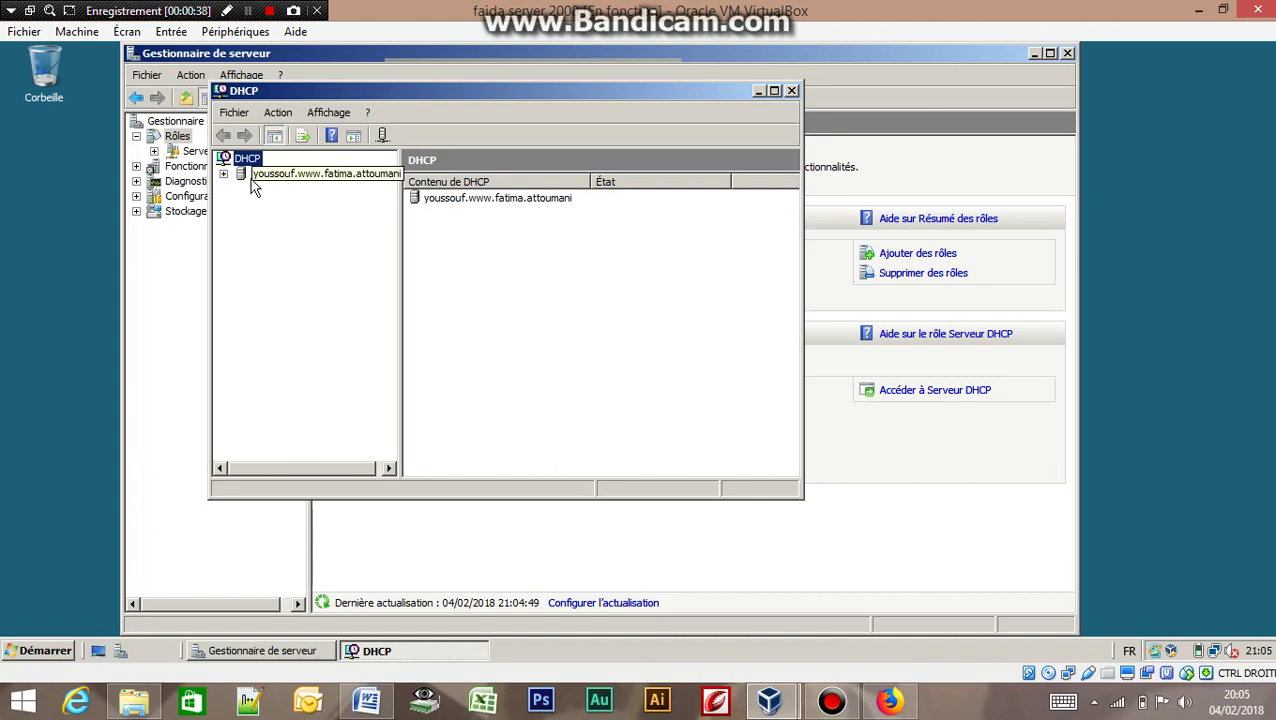
Expand the server's IPv4 node and the 192.168.1.0 scope, and display its address pool.
{"action": "left_click", "coordinate": [224, 175]}
{"action": "left_click", "coordinate": [249, 189]}
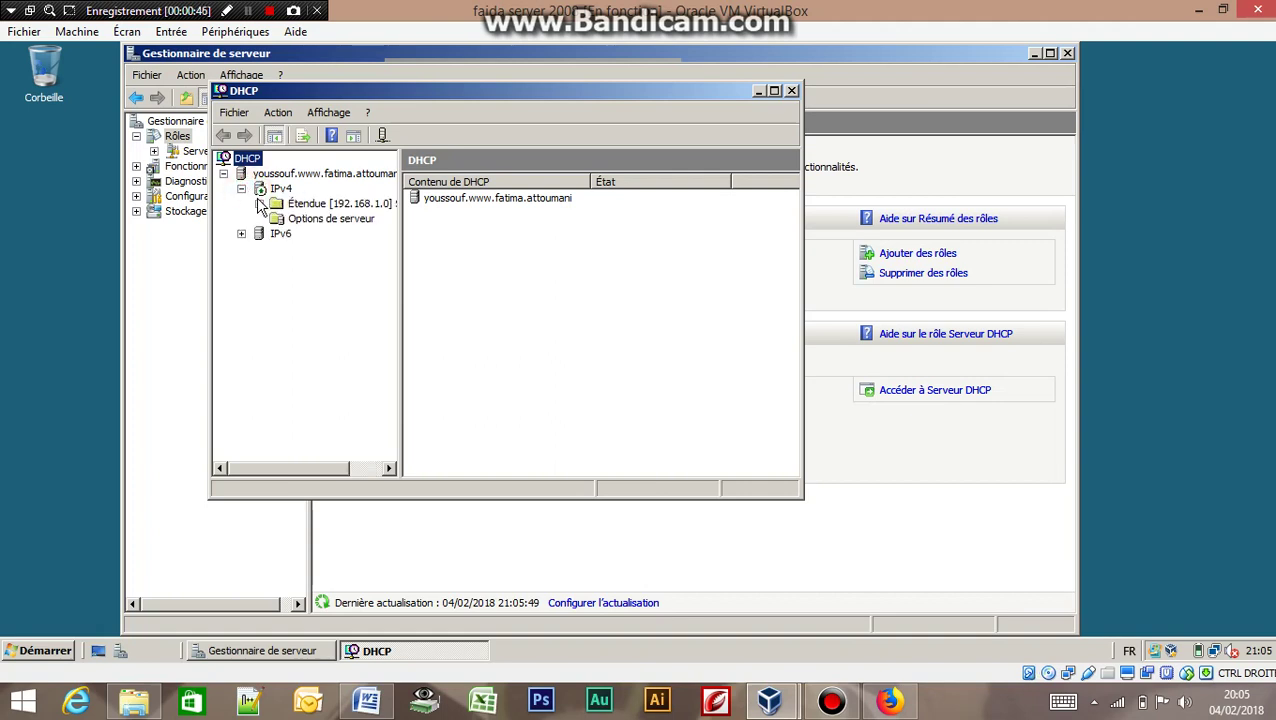
{"action": "left_click", "coordinate": [258, 203]}
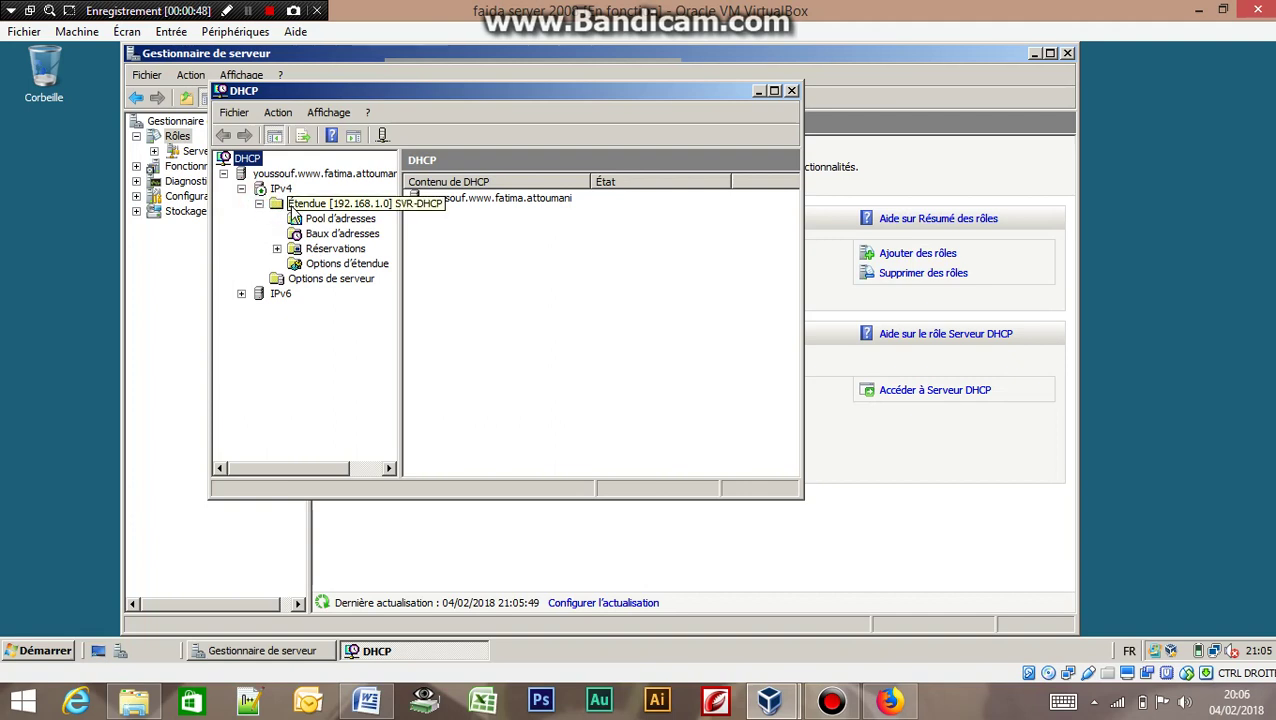
{"action": "left_click", "coordinate": [282, 205]}
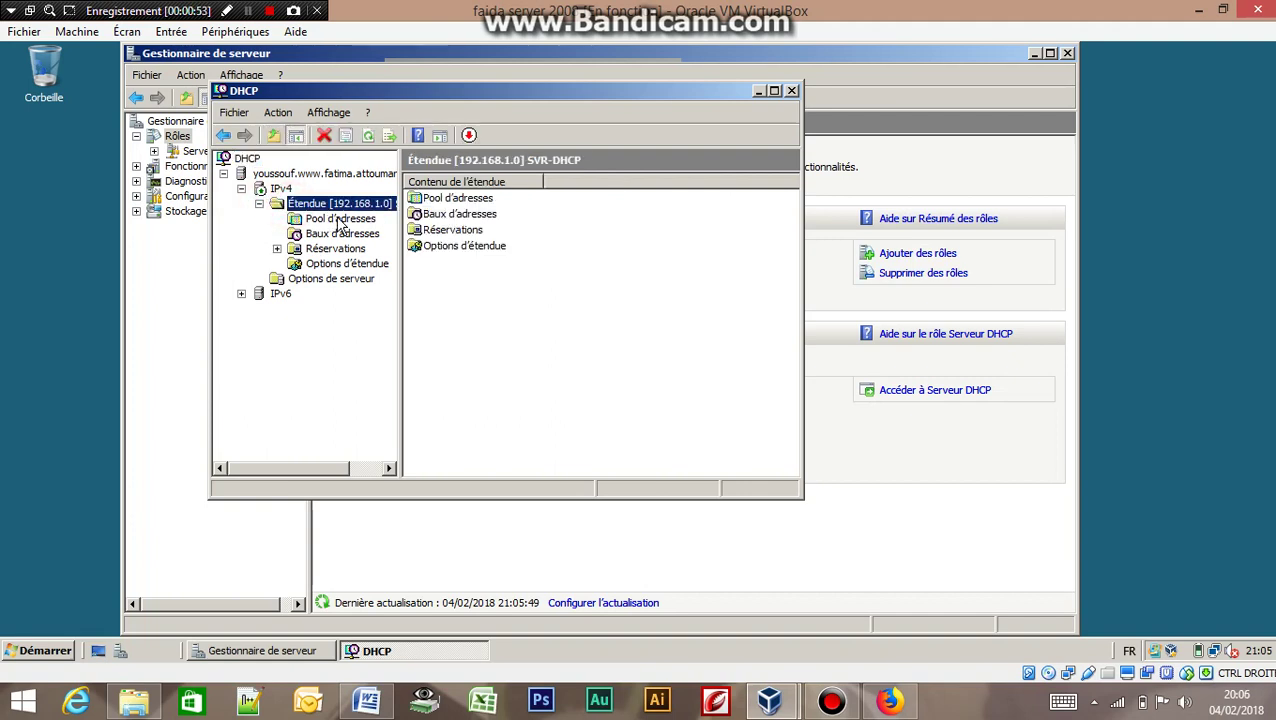
{"action": "left_click", "coordinate": [340, 219]}
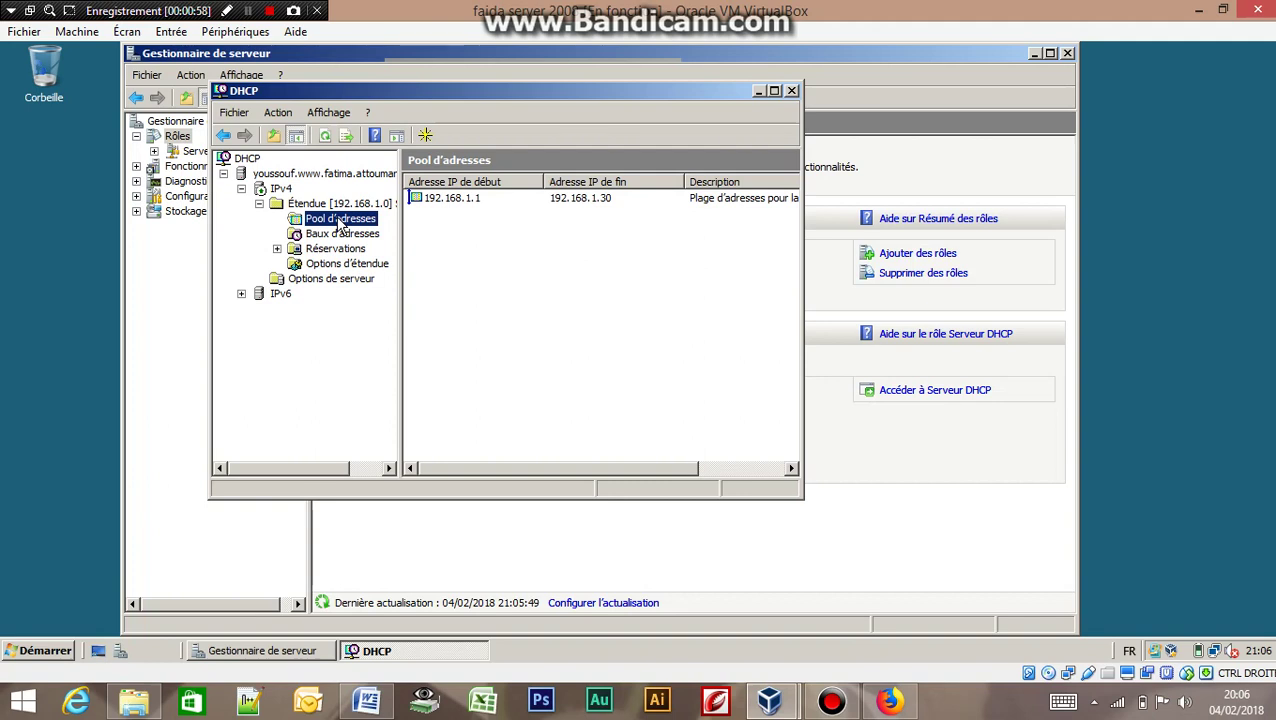
Add an exclusion range from 192.168.1.1 to 192.168.1.5 to the scope's address pool.
{"action": "right_click", "coordinate": [340, 222]}
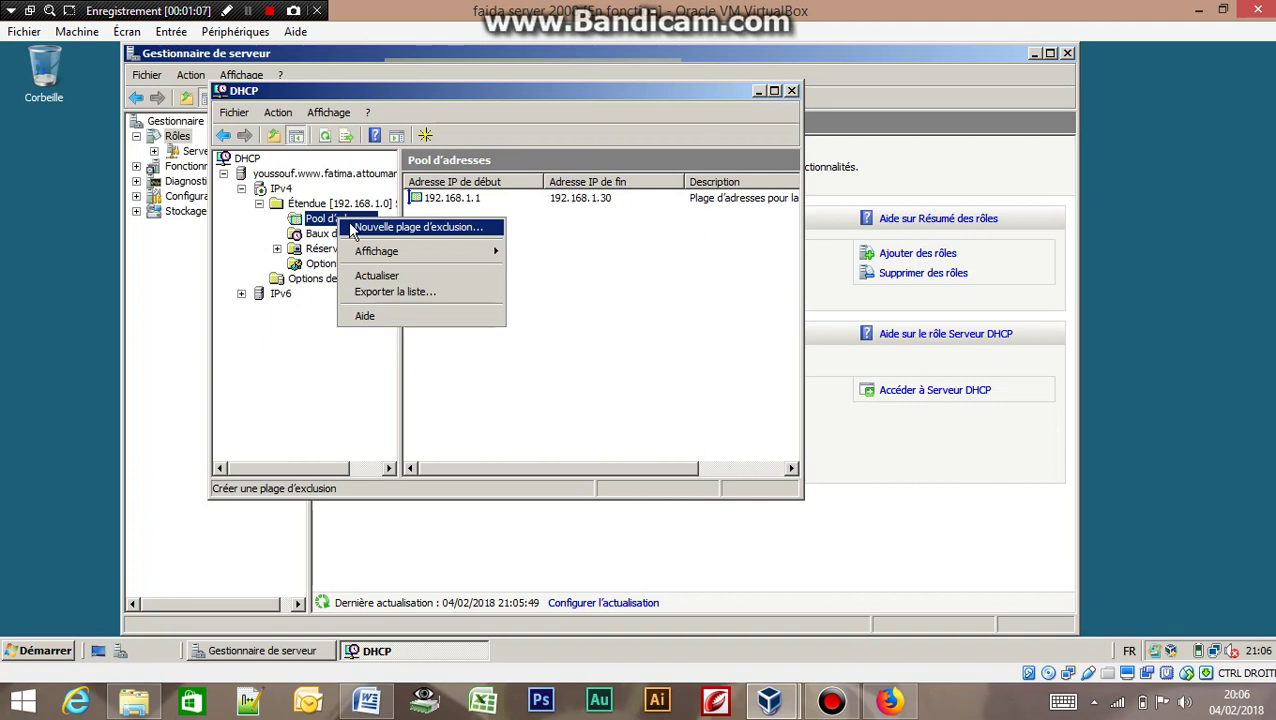
{"action": "left_click", "coordinate": [351, 228]}
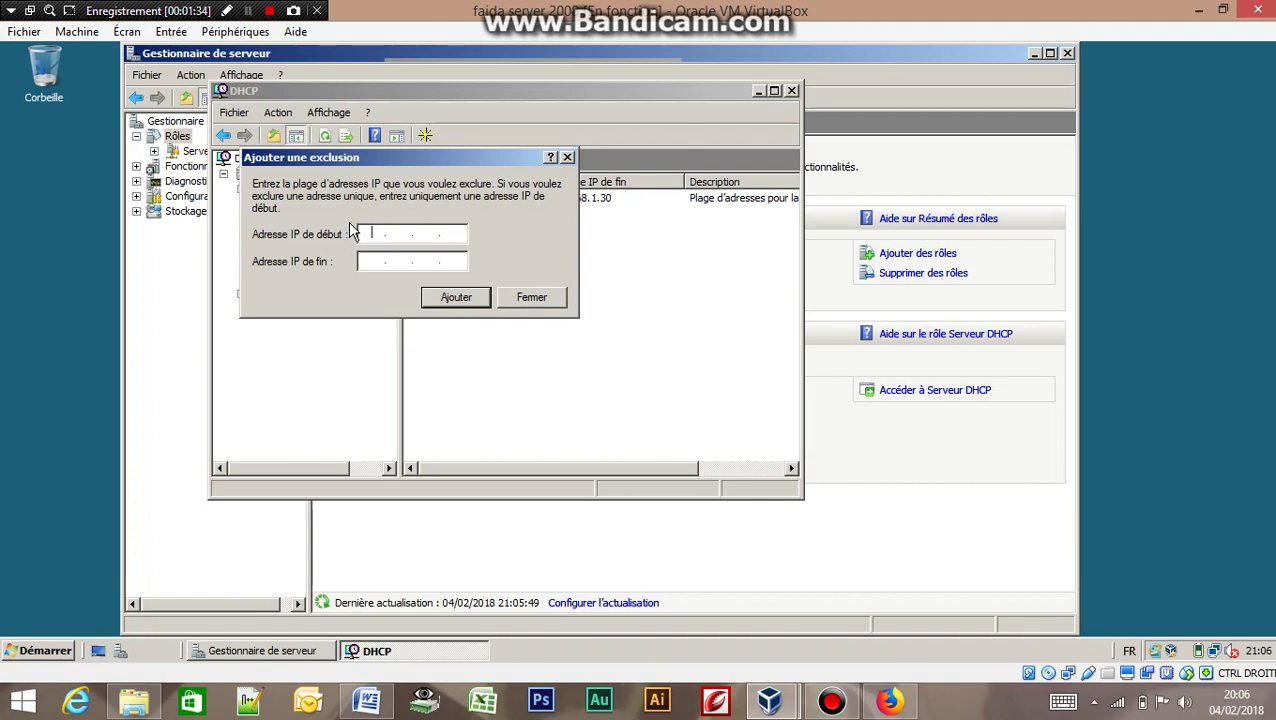
{"action": "type", "text": "192 . 168 . 1 . 1"}
{"action": "left_click", "coordinate": [372, 260]}
{"action": "type", "text": "19216815"}
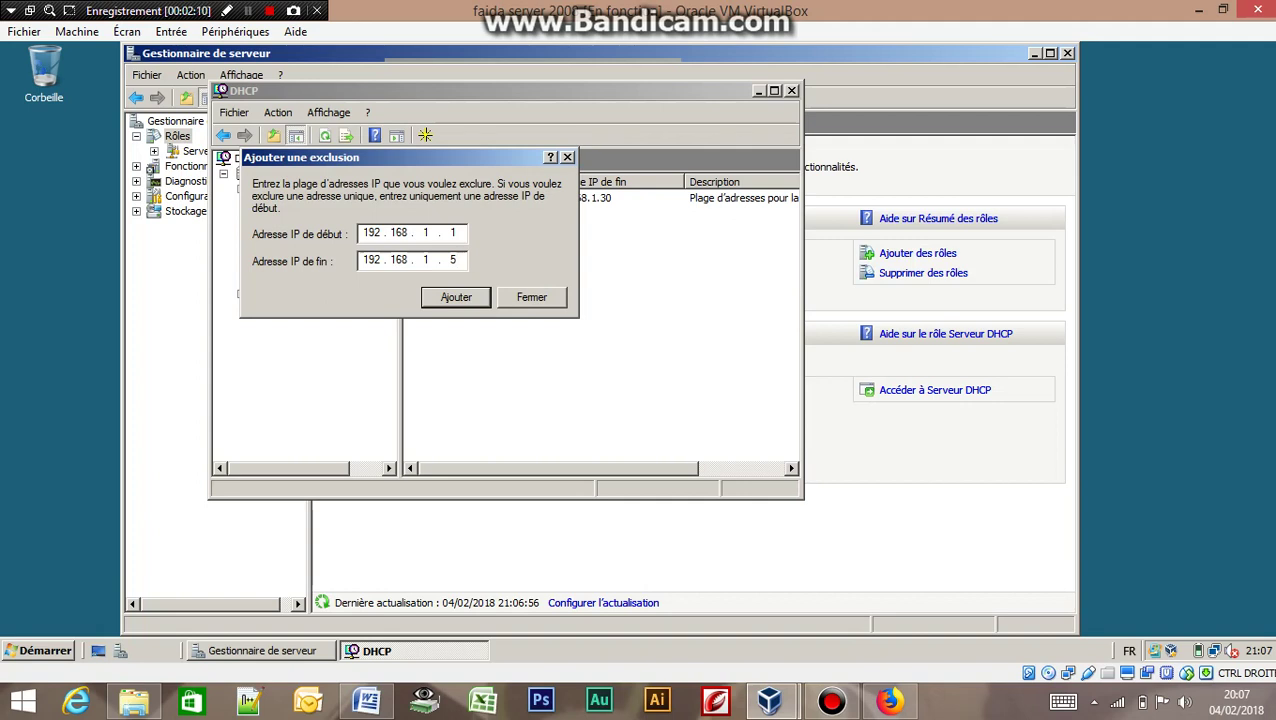
{"action": "left_click", "coordinate": [456, 300]}
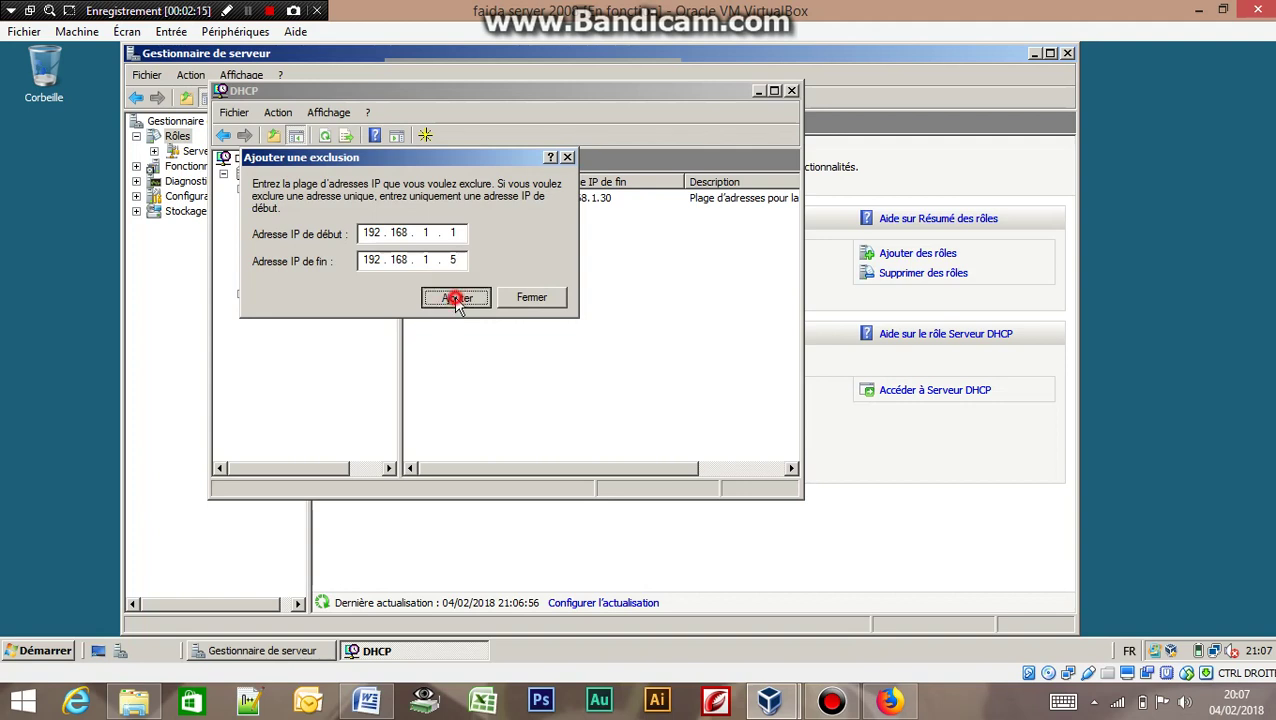
{"action": "left_click", "coordinate": [533, 297]}
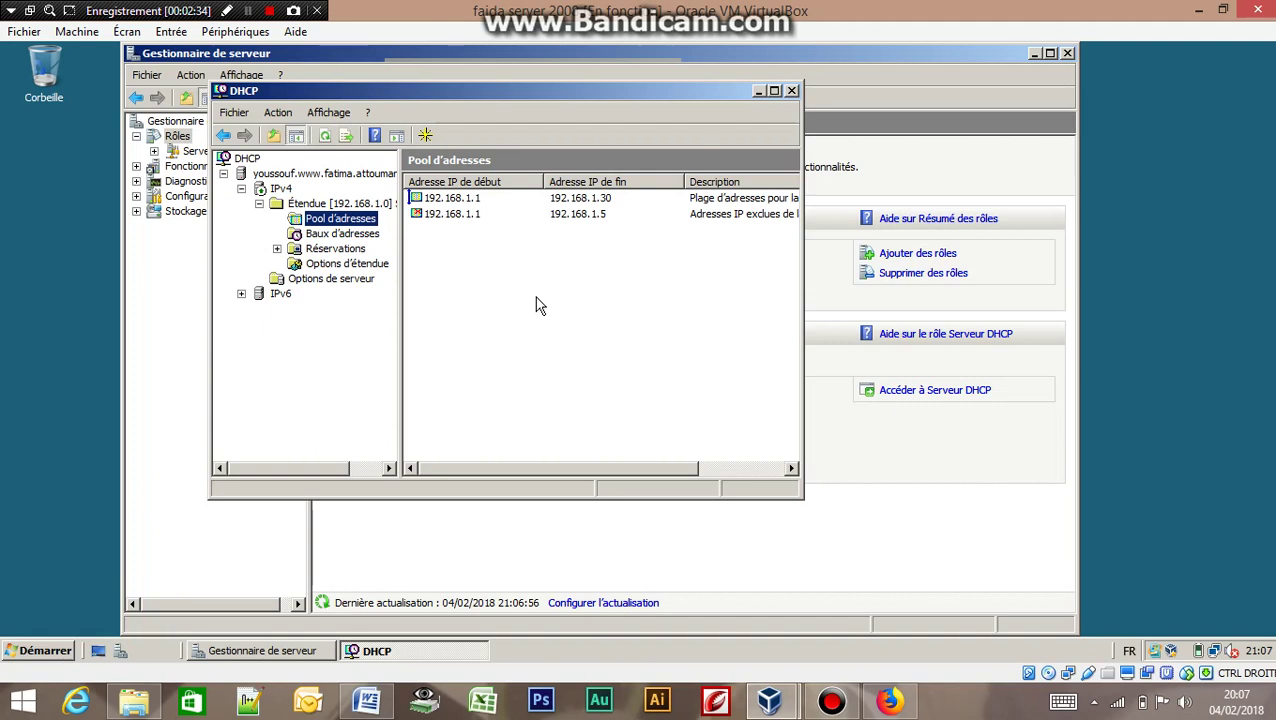
Remove the existing server from the DHCP console and confirm the deletion.
{"action": "left_click", "coordinate": [298, 179]}
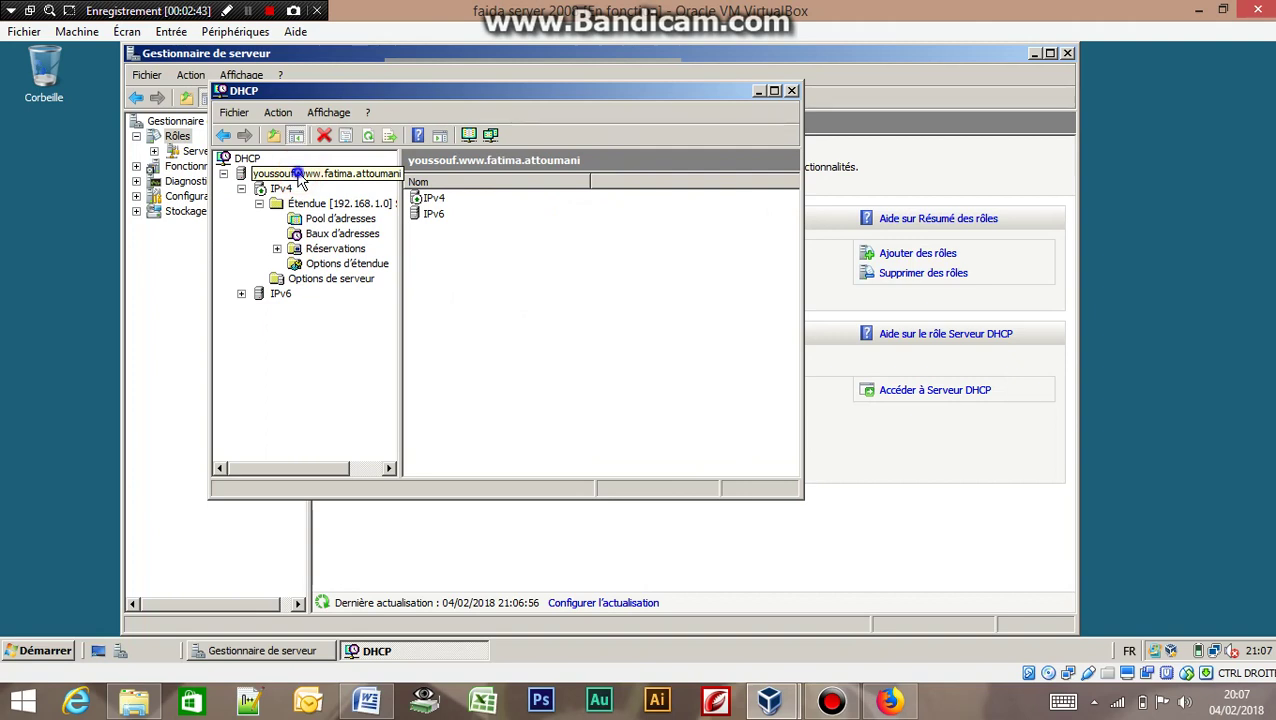
{"action": "right_click", "coordinate": [298, 179]}
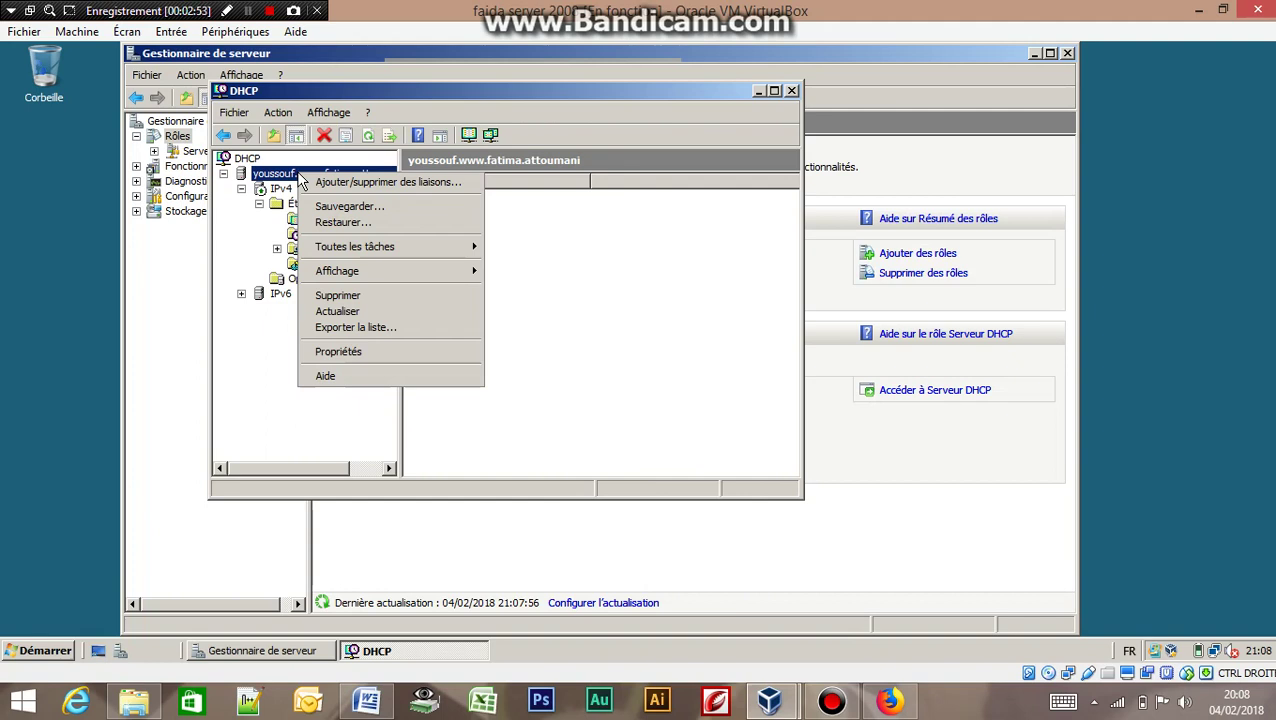
{"action": "left_click", "coordinate": [335, 297]}
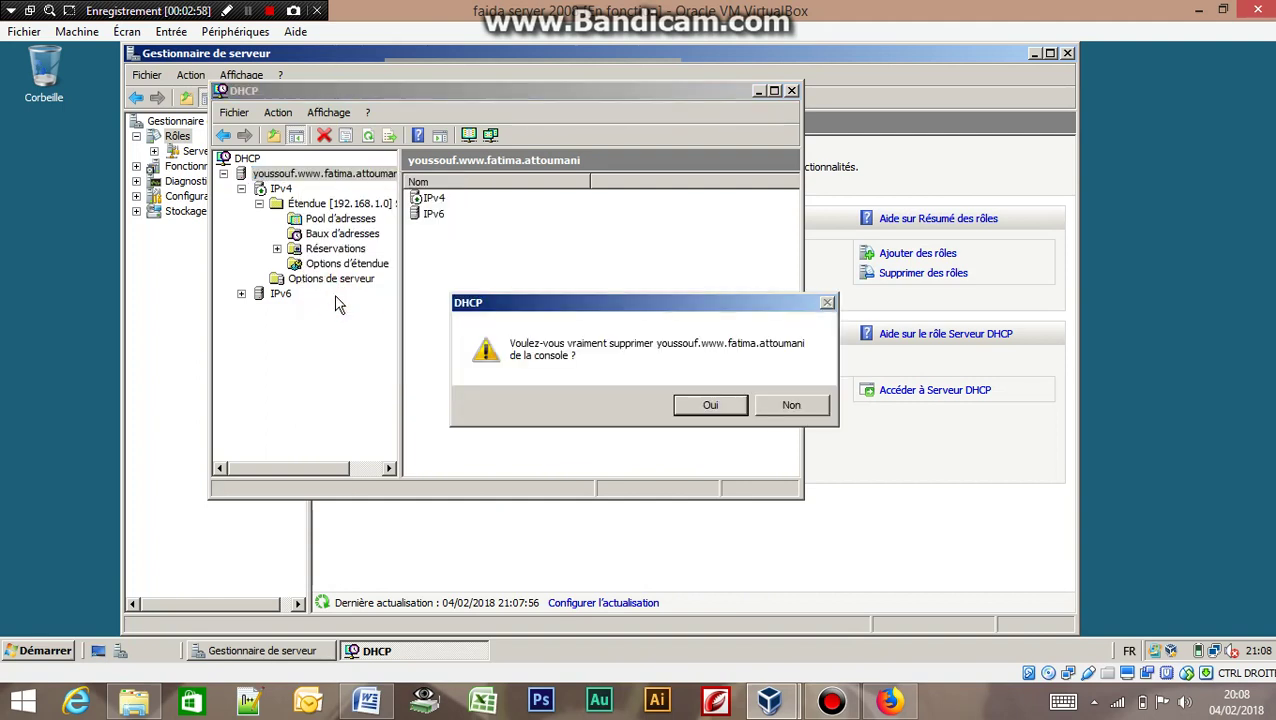
{"action": "left_click", "coordinate": [710, 405]}
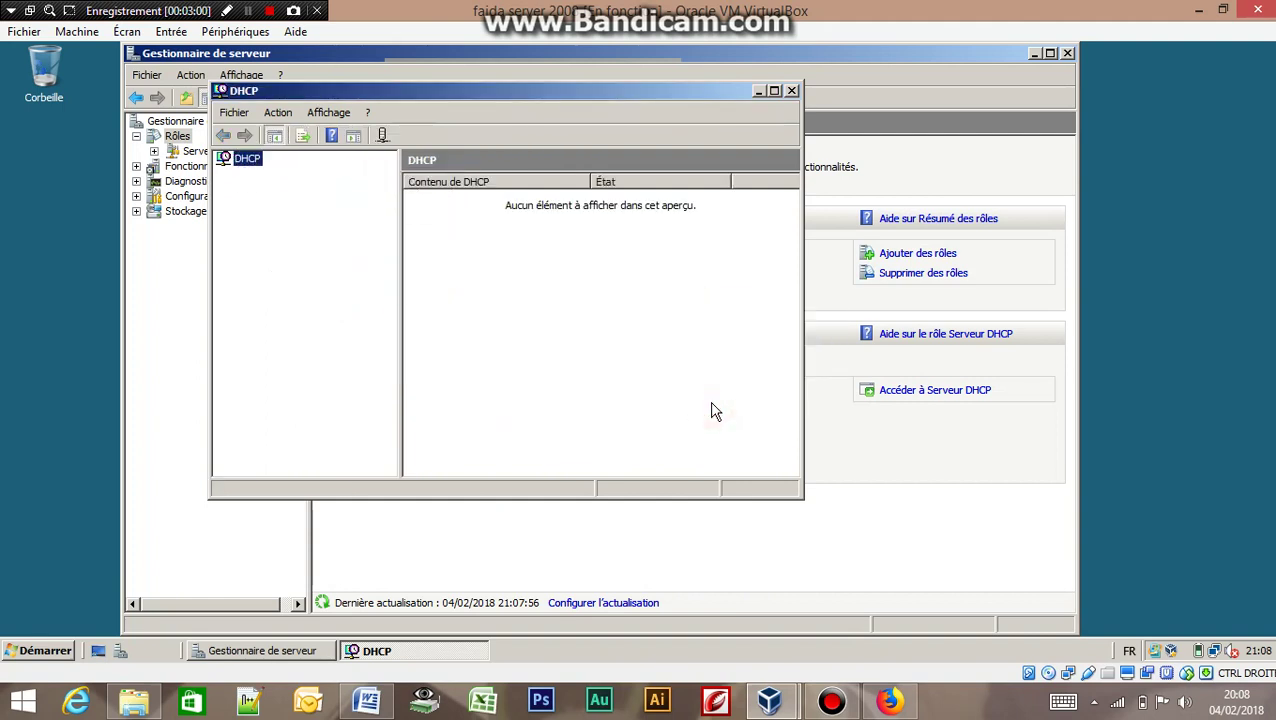
{"action": "left_click", "coordinate": [240, 164]}
{"action": "left_click", "coordinate": [240, 166]}
{"action": "right_click", "coordinate": [240, 166]}
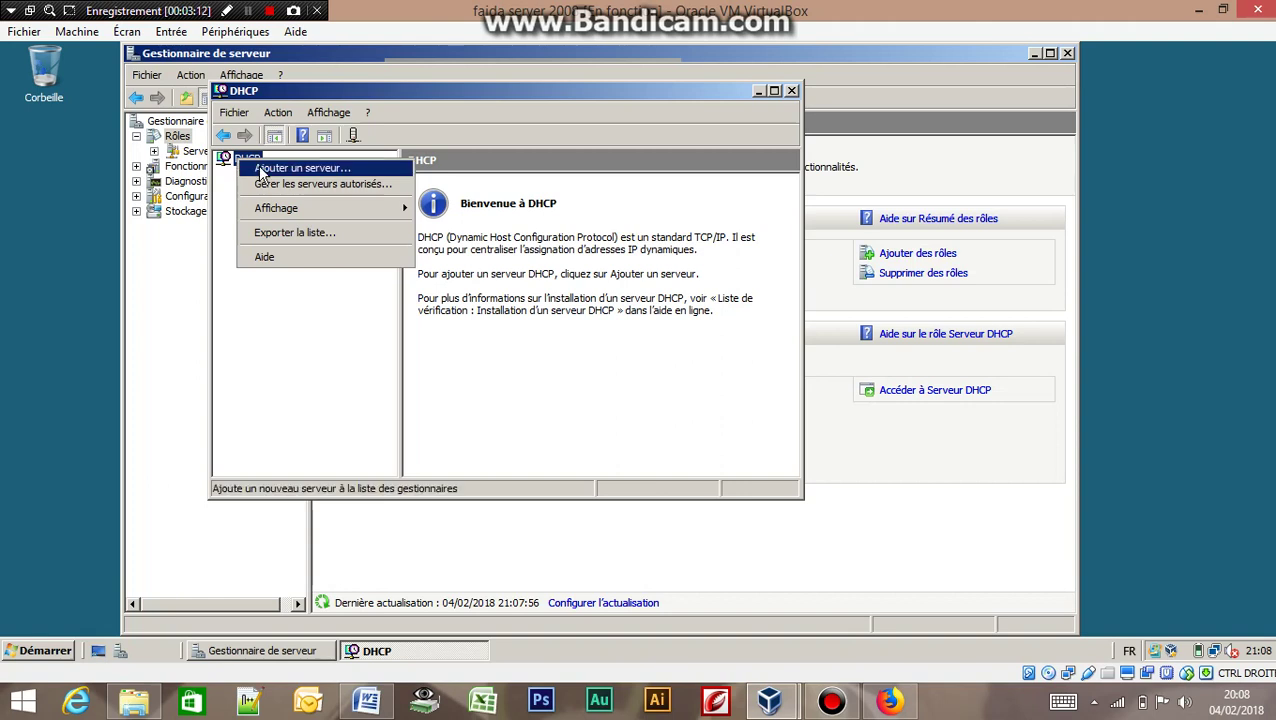
{"action": "left_click", "coordinate": [262, 168]}
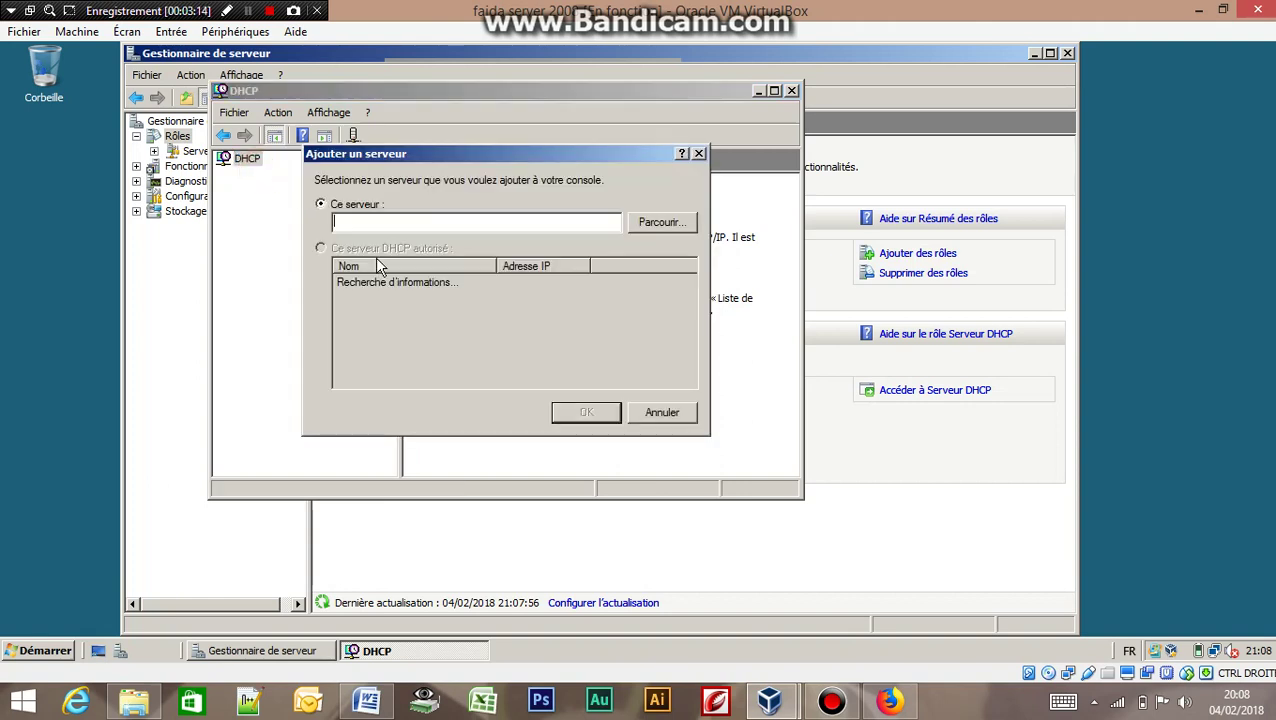
{"action": "left_click", "coordinate": [662, 412]}
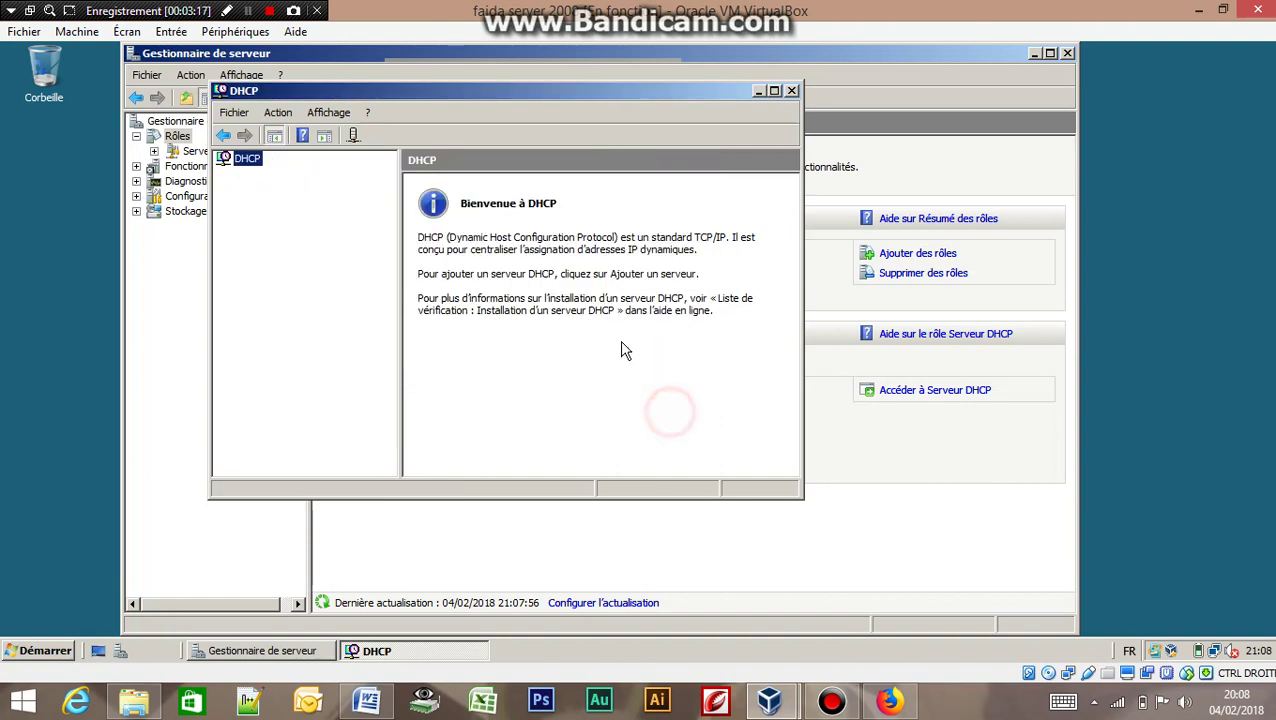
{"action": "left_click", "coordinate": [248, 12]}
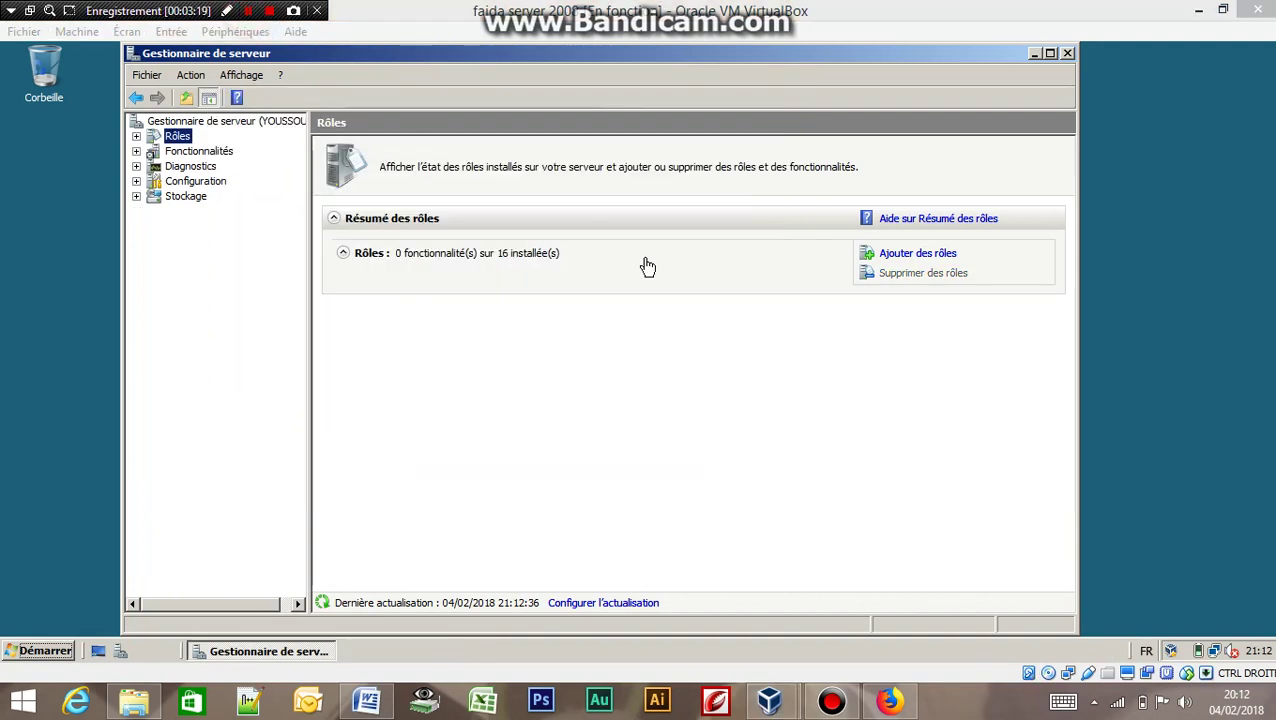
Start adding a server role and select Serveur DHCP as the role to install.
{"action": "left_click", "coordinate": [868, 262]}
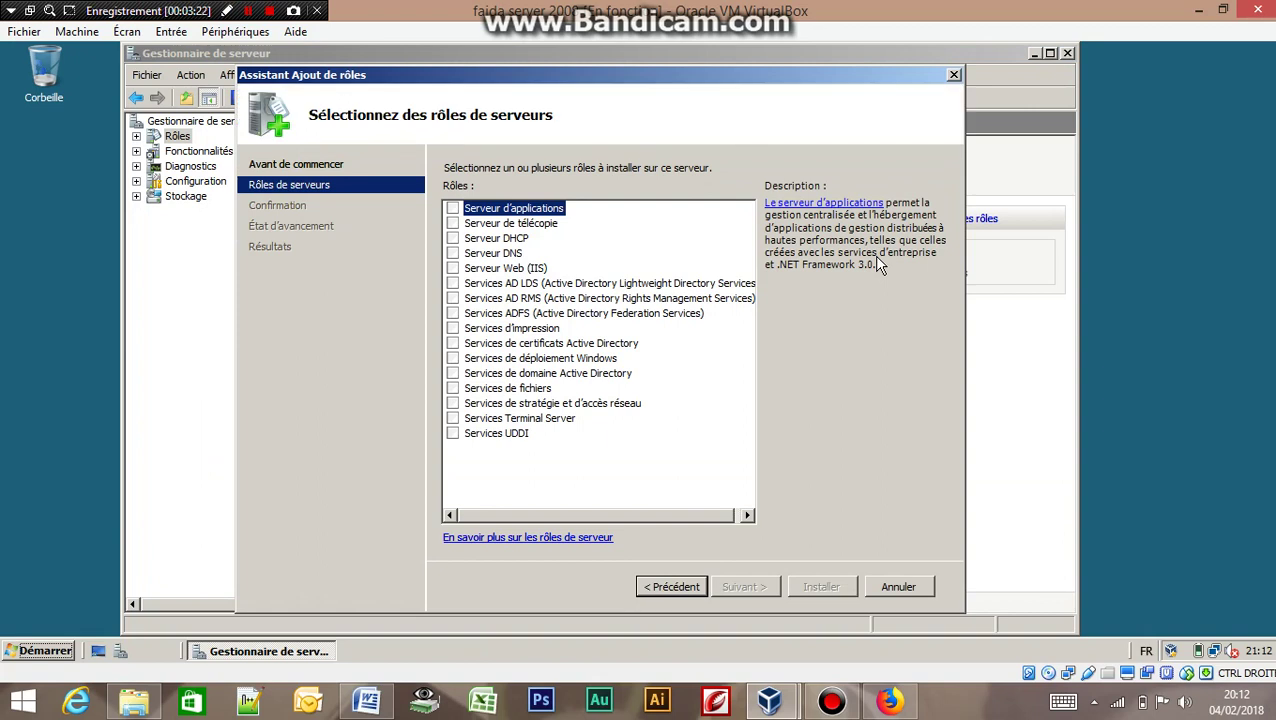
{"action": "left_click", "coordinate": [455, 238]}
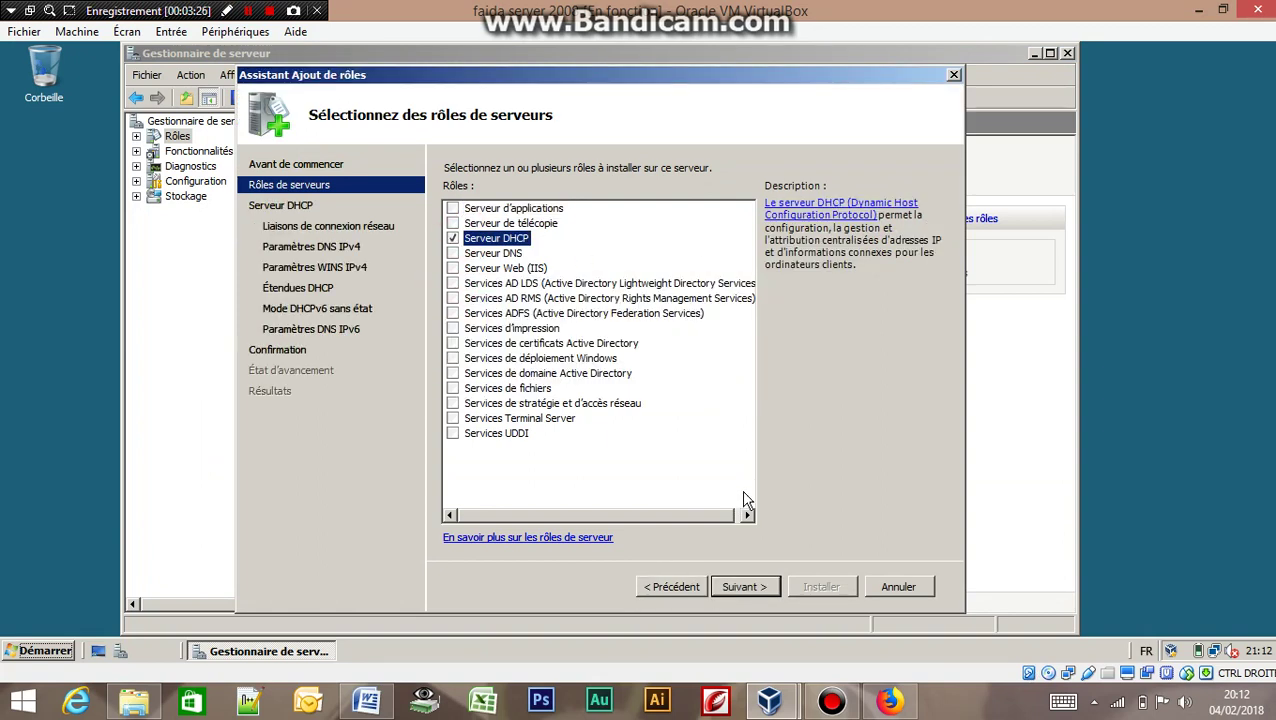
{"action": "left_click", "coordinate": [745, 587]}
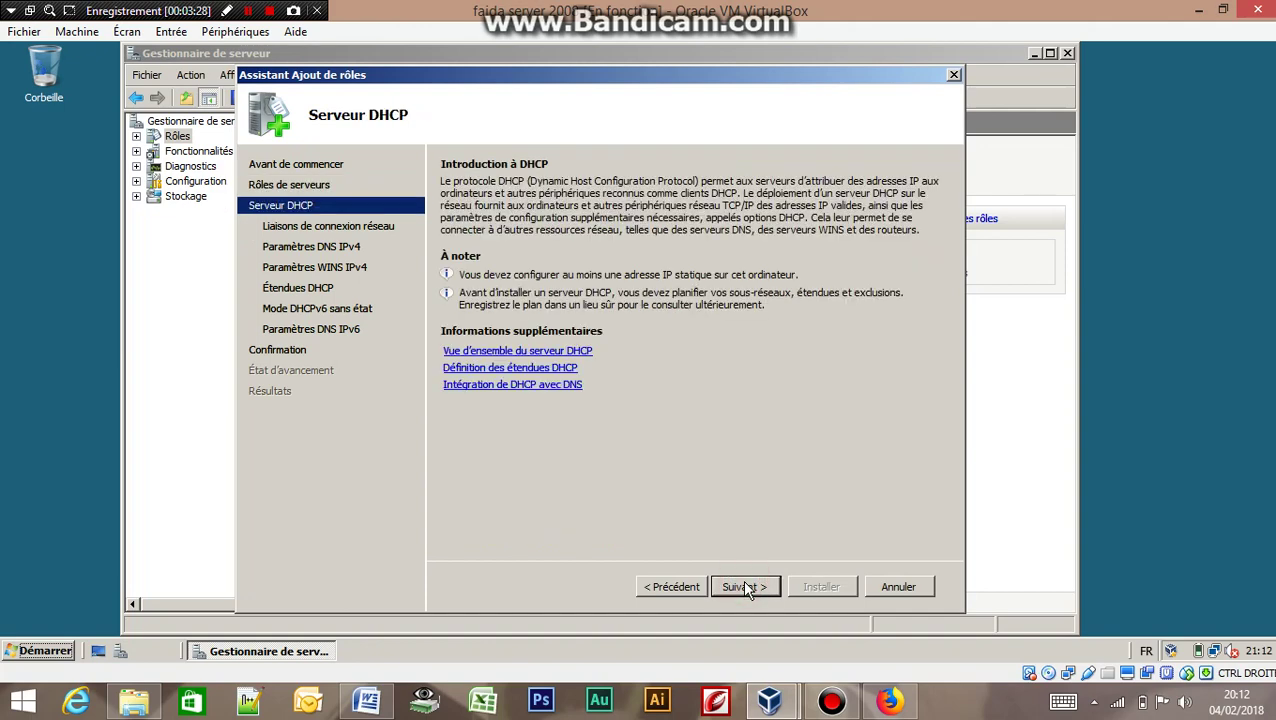
Keep the 192.168.1.1 network binding, the proposed IPv4 DNS settings and WINS as not required.
{"action": "left_click", "coordinate": [745, 587]}
{"action": "left_click", "coordinate": [743, 586]}
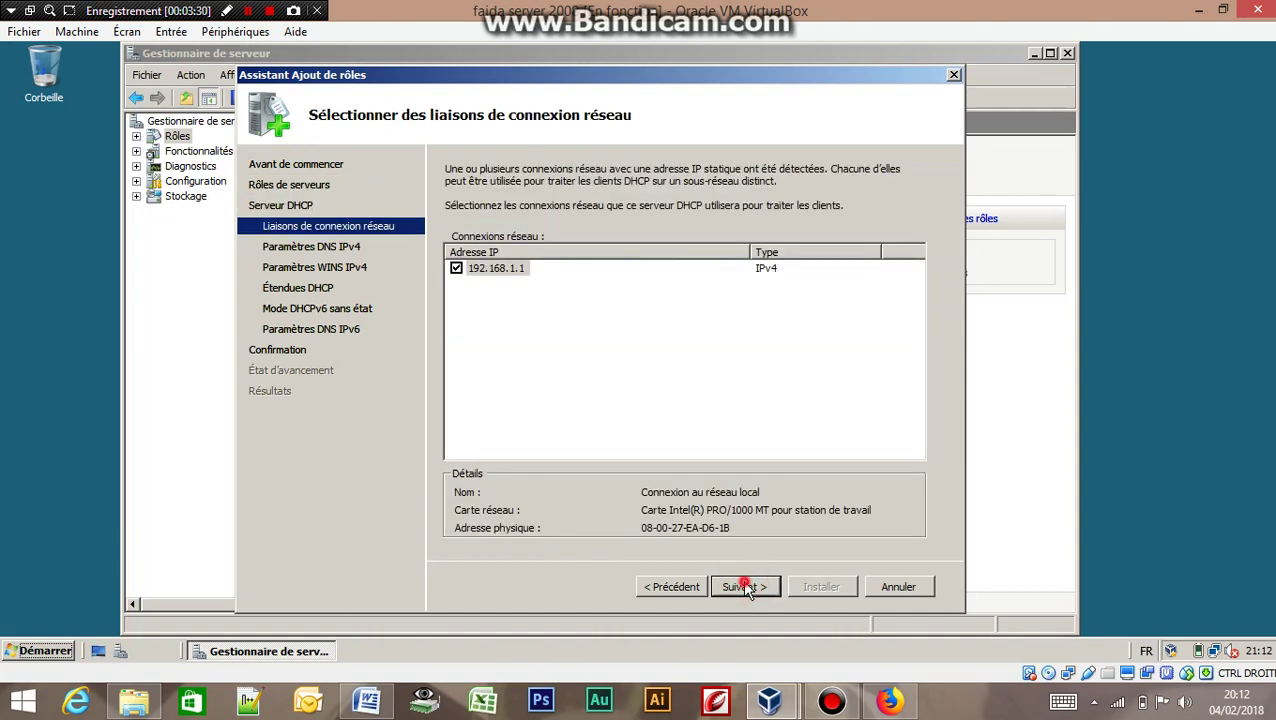
{"action": "left_click", "coordinate": [744, 587]}
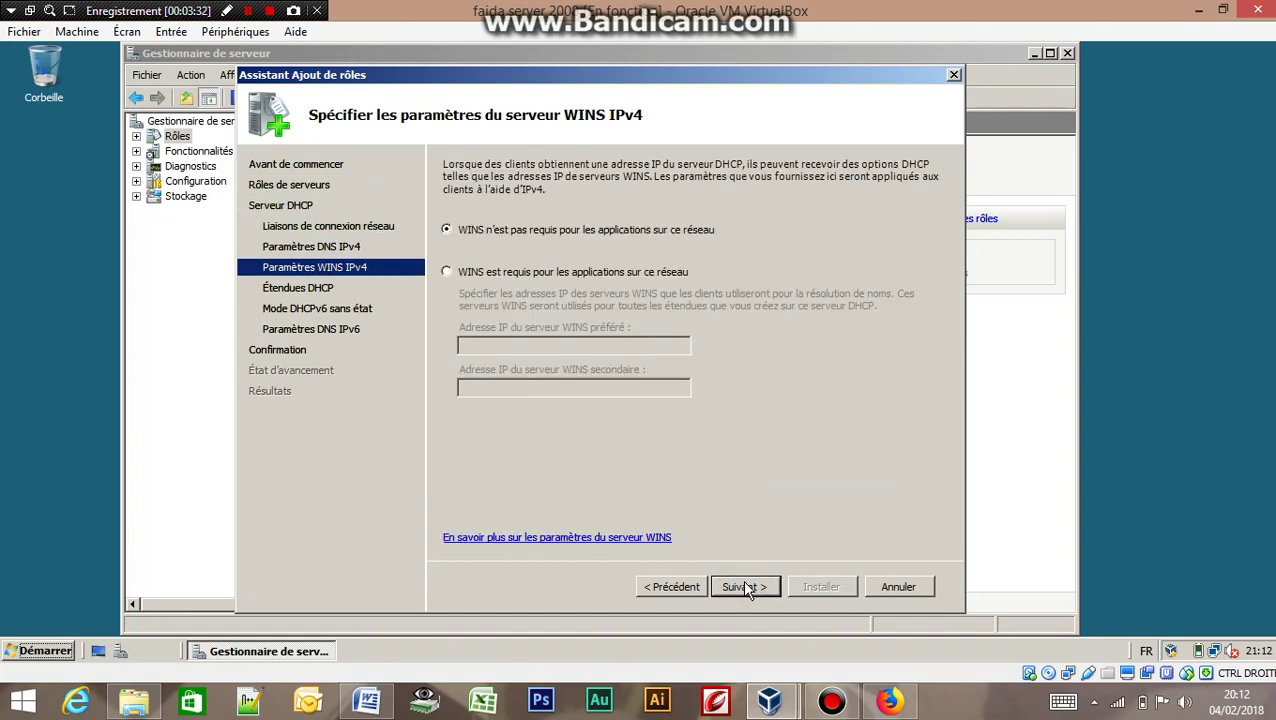
{"action": "left_click", "coordinate": [744, 587]}
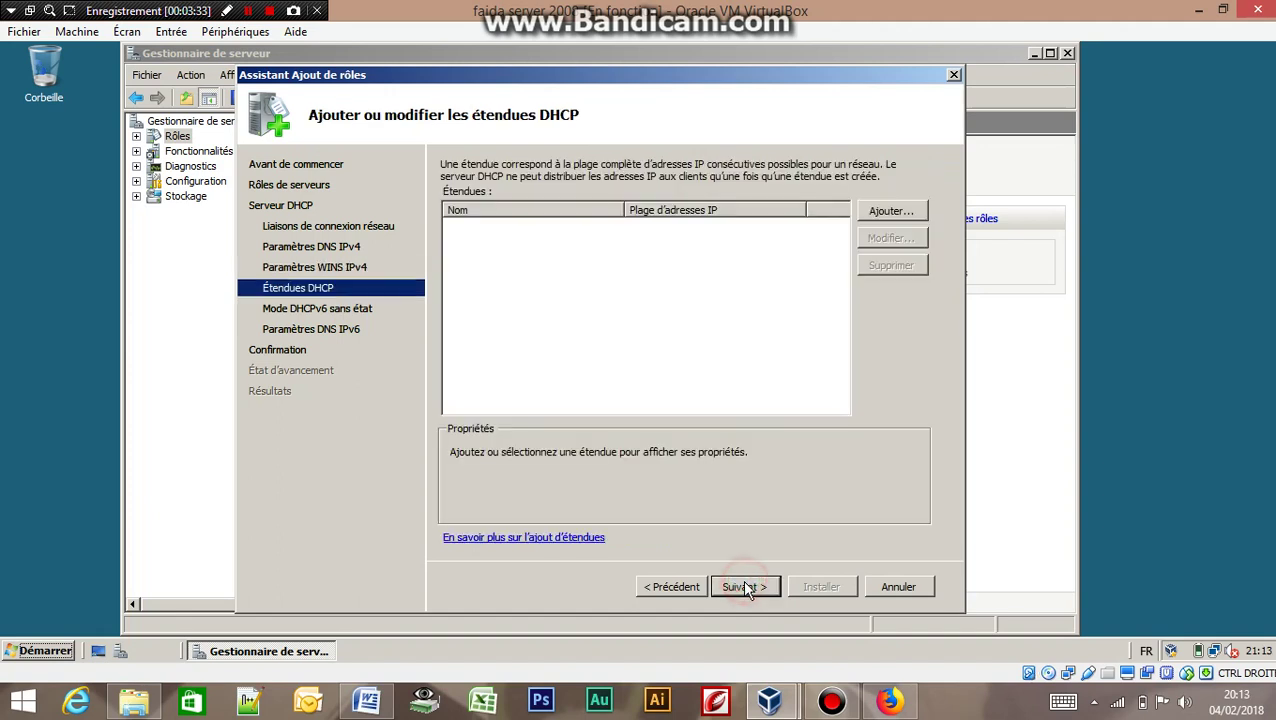
Create a new DHCP scope named SVR-DHCP with 192.168.1.1 as its starting IP address.
{"action": "left_click", "coordinate": [878, 214]}
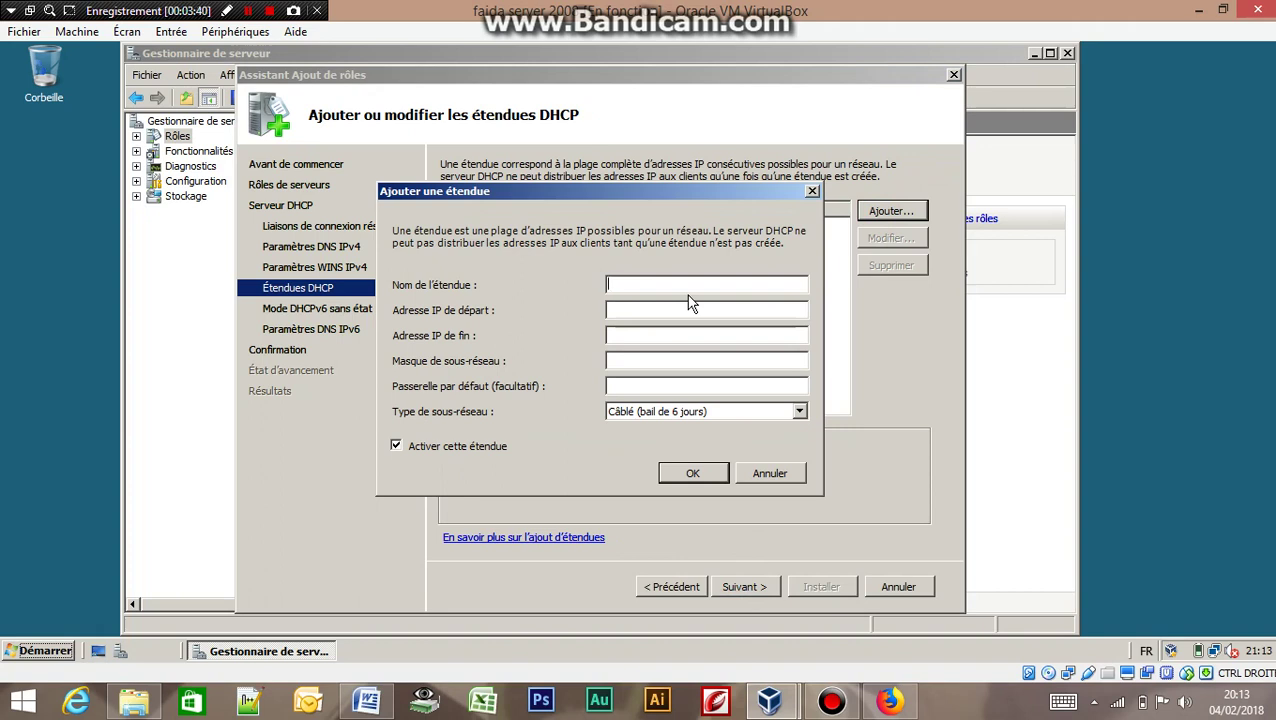
{"action": "type", "text": "SVR-DHCP"}
{"action": "left_click", "coordinate": [706, 310]}
{"action": "type", "text": "192.168.1"}
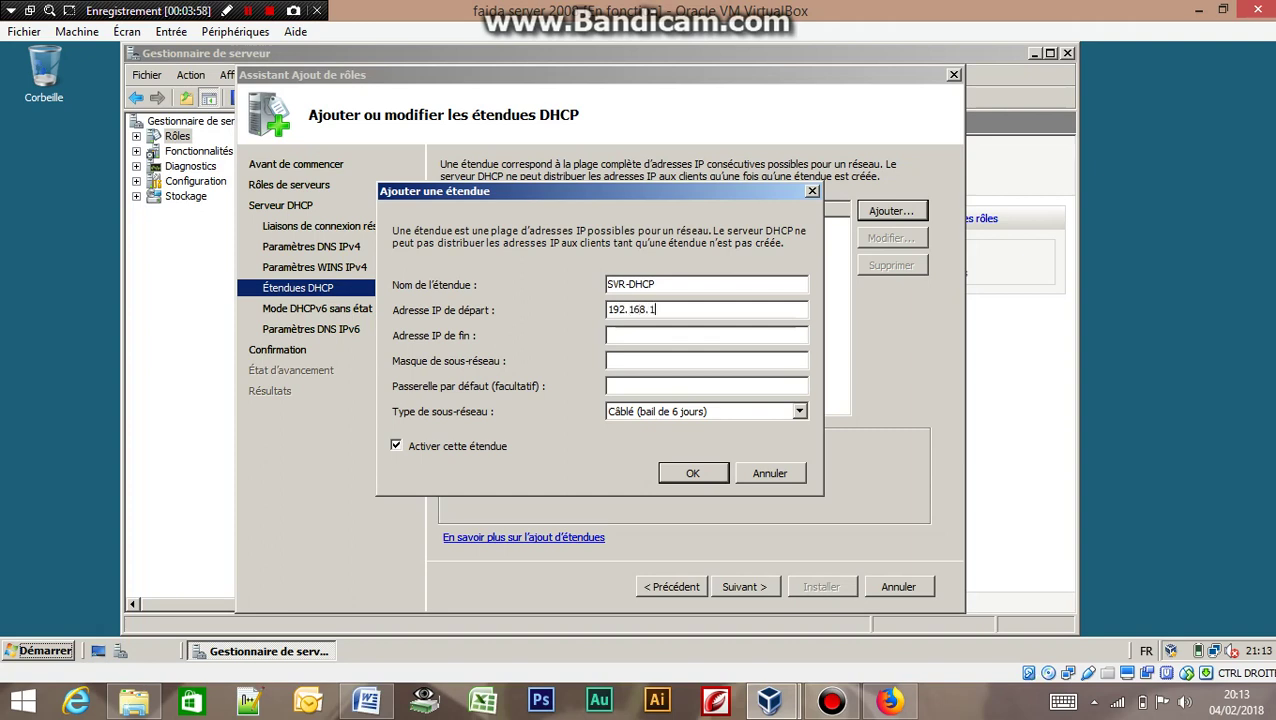
{"action": "type", "text": "."}
{"action": "type", "text": "1"}
Set the scope's ending IP address to 192.168.1.30.
{"action": "type", "text": "192"}
{"action": "type", "text": ".1"}
{"action": "type", "text": "68"}
{"action": "type", "text": "."}
{"action": "type", "text": "1"}
{"action": "type", "text": ".3"}
{"action": "type", "text": "0"}
Set the subnet mask to 255.255.255.224 and the default gateway to 192.168.1.1, and add the scope.
{"action": "type", "text": "2"}
{"action": "type", "text": "55"}
{"action": "type", "text": ".255.2"}
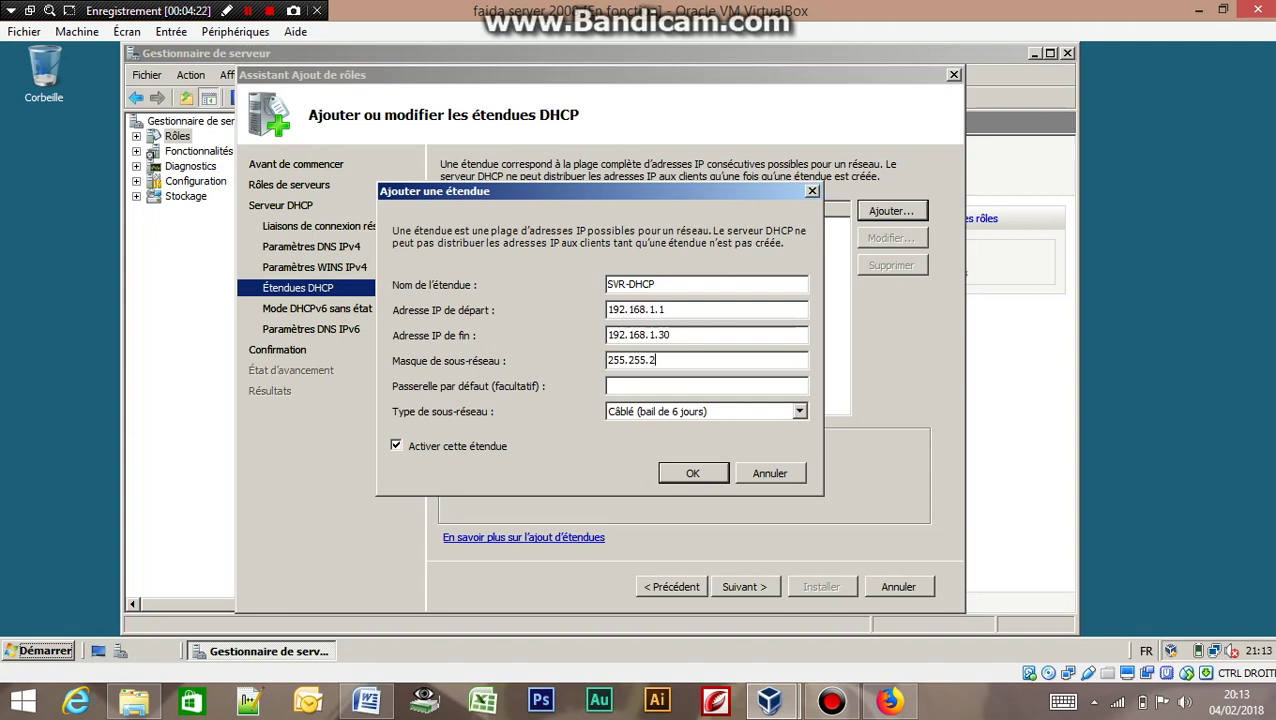
{"action": "type", "text": "55.224"}
{"action": "left_click", "coordinate": [640, 386]}
{"action": "type", "text": "192.1"}
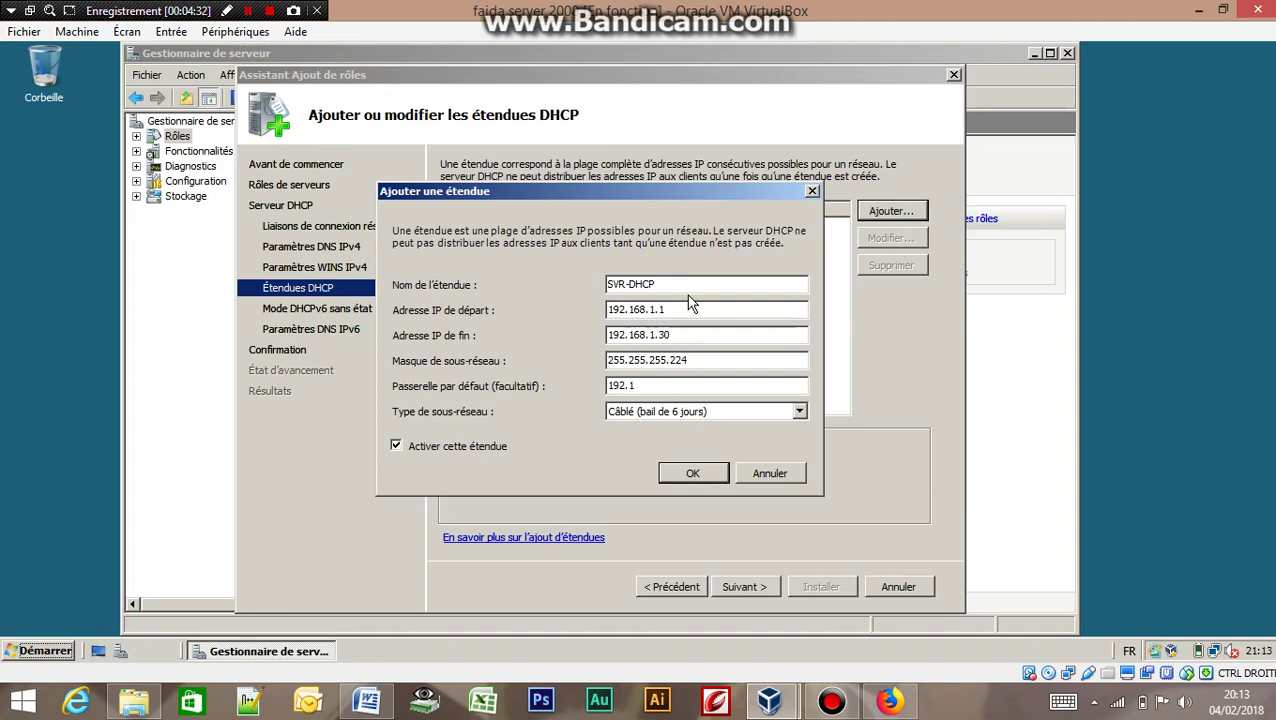
{"action": "type", "text": "68.1.1"}
{"action": "left_click", "coordinate": [694, 474]}
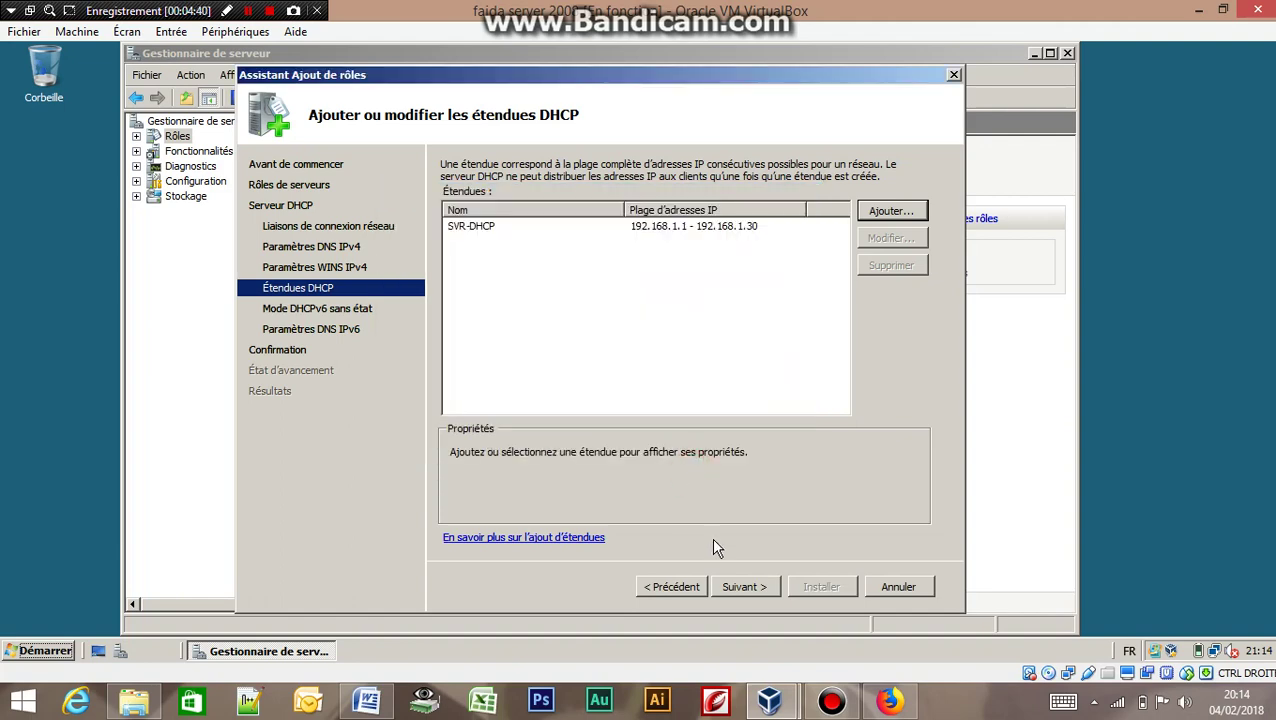
Keep DHCPv6 stateless mode enabled and the proposed IPv6 DNS settings, and install the DHCP role.
{"action": "left_click", "coordinate": [739, 588]}
{"action": "left_click", "coordinate": [740, 589]}
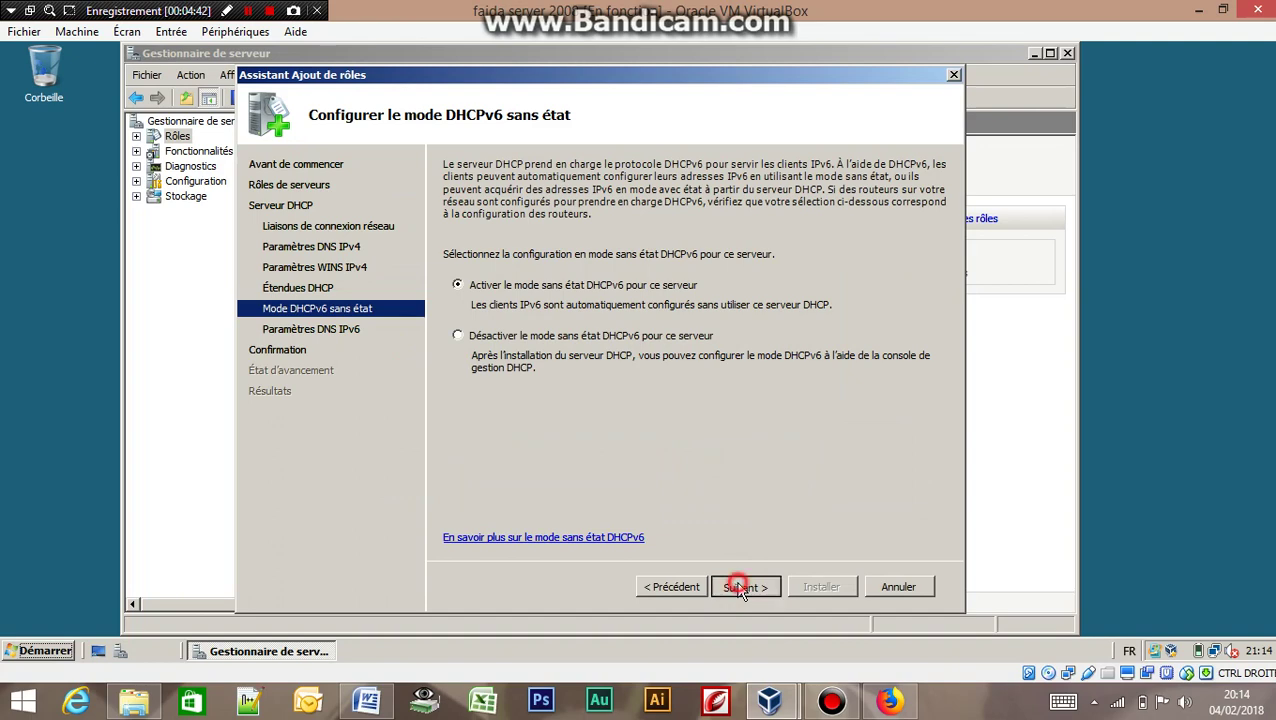
{"action": "left_click", "coordinate": [740, 589]}
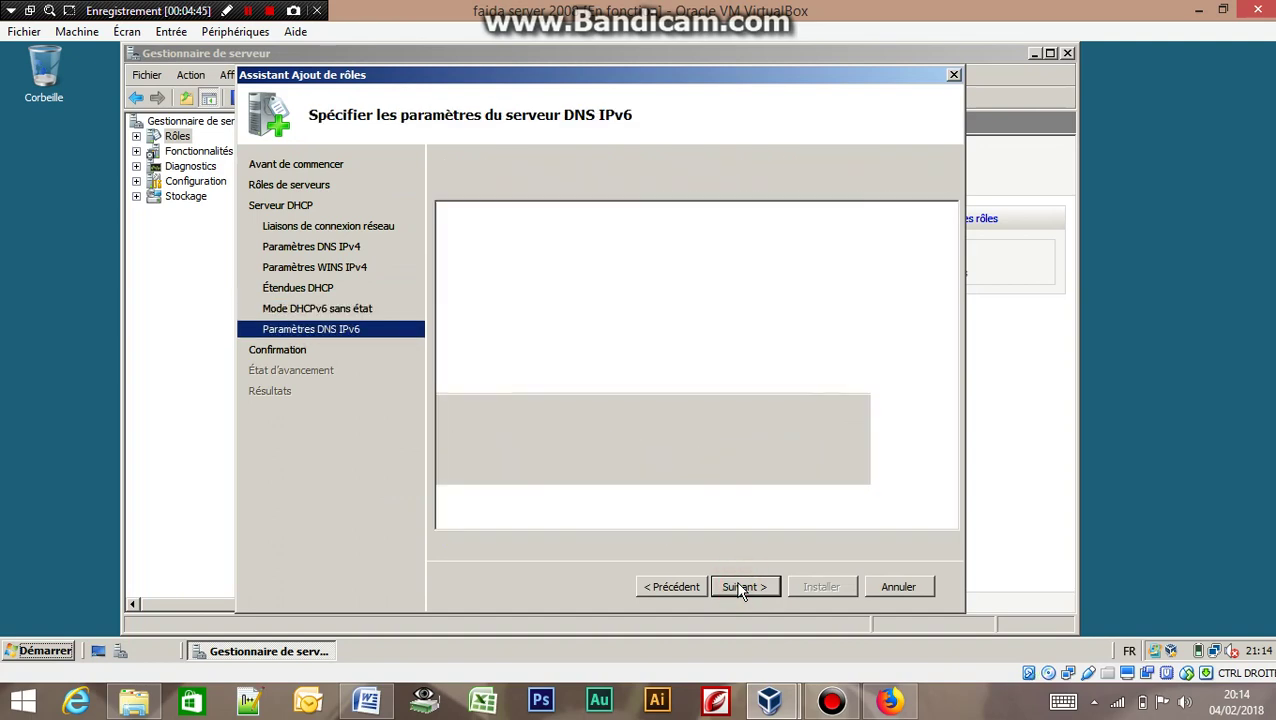
{"action": "left_click", "coordinate": [816, 588]}
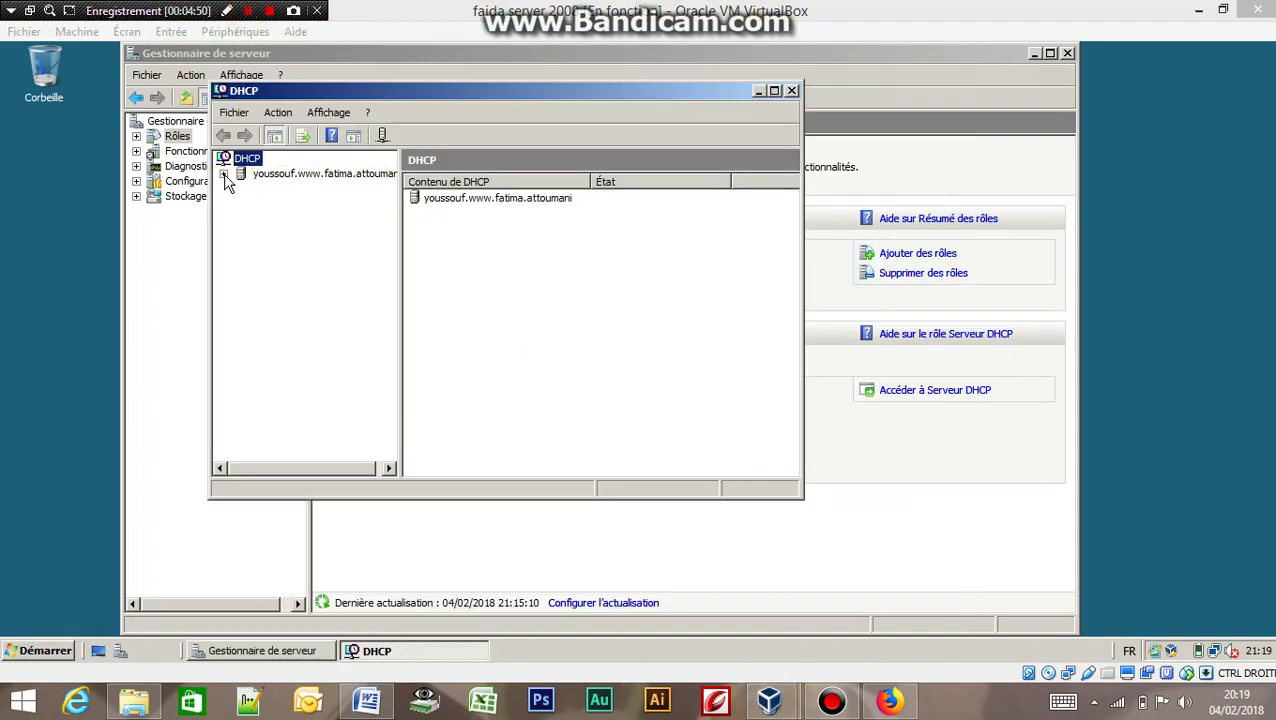
Examine the IPv4 scope's address pool in the DHCP console, including its distribution and exclusion ranges, and close the console.
{"action": "left_click", "coordinate": [223, 174]}
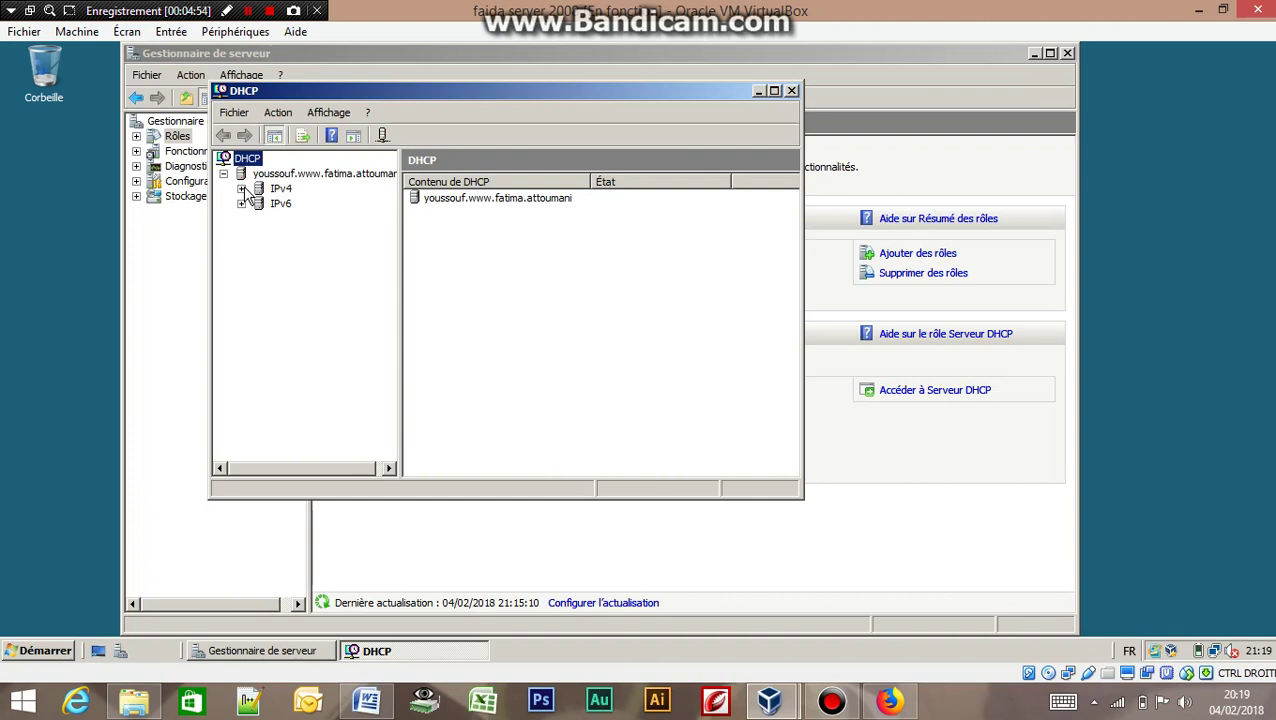
{"action": "left_click", "coordinate": [242, 189]}
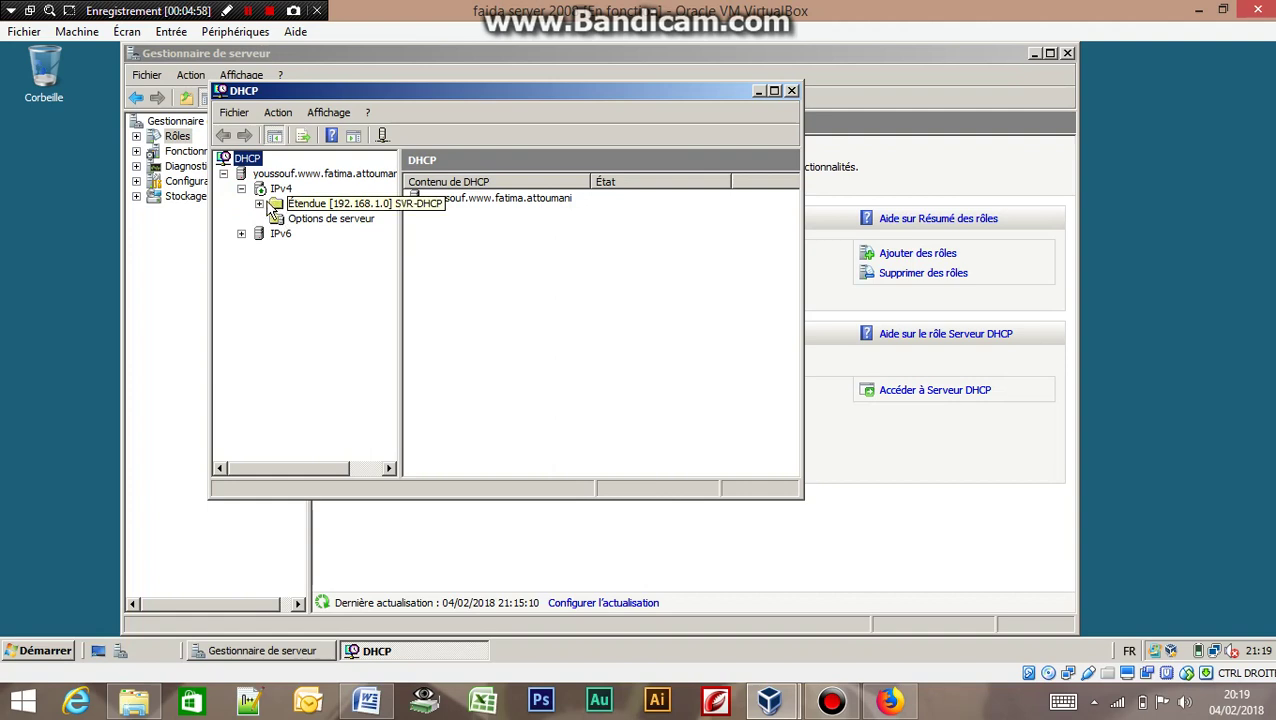
{"action": "left_click", "coordinate": [259, 204]}
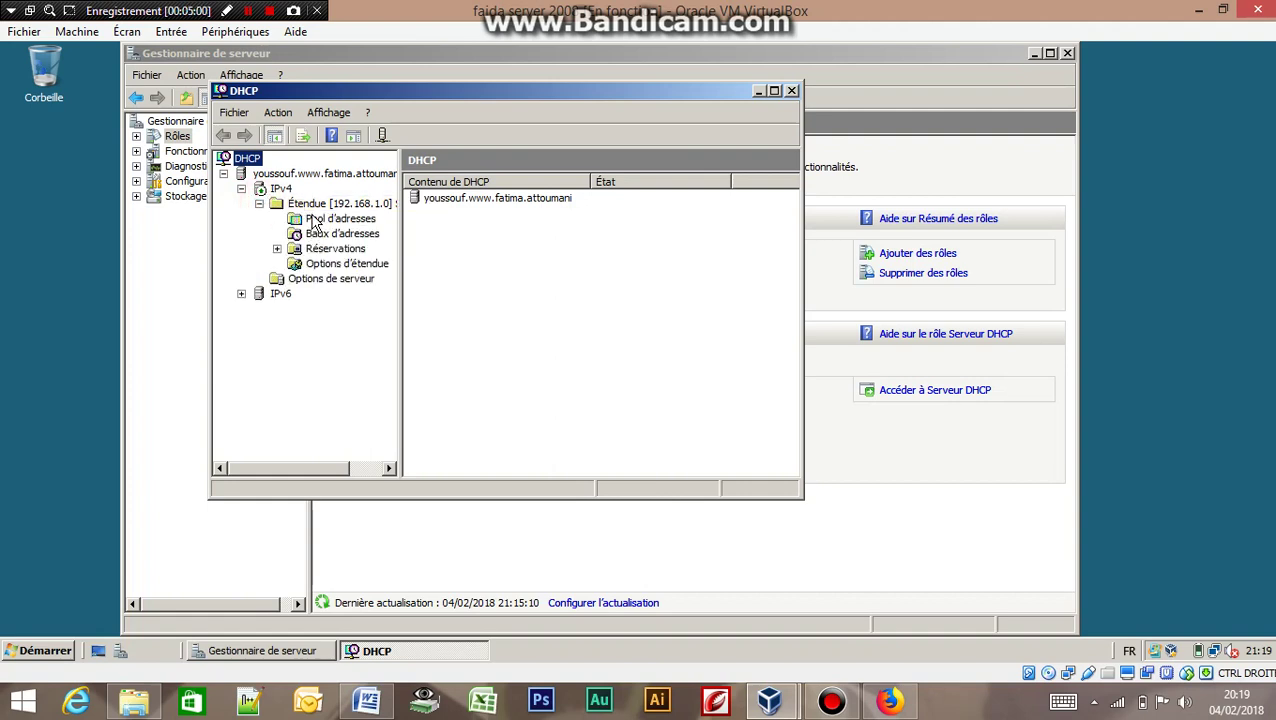
{"action": "left_click", "coordinate": [313, 219]}
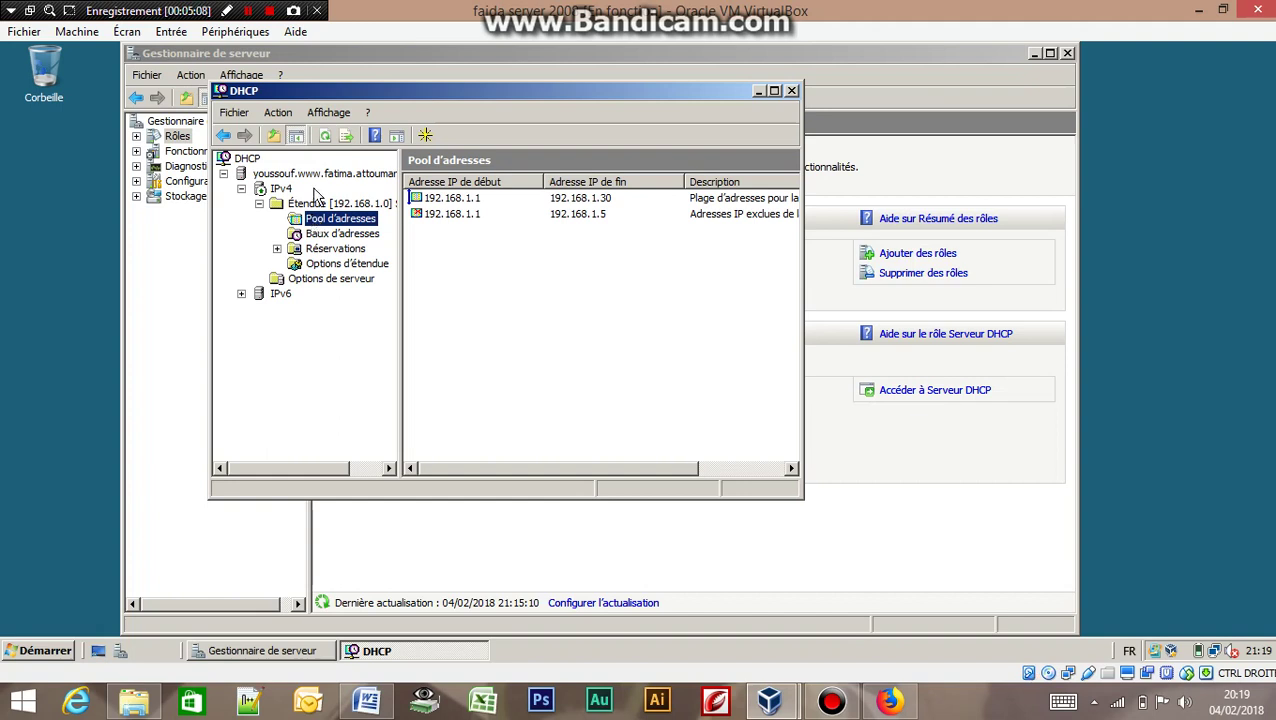
{"action": "left_click", "coordinate": [341, 177]}
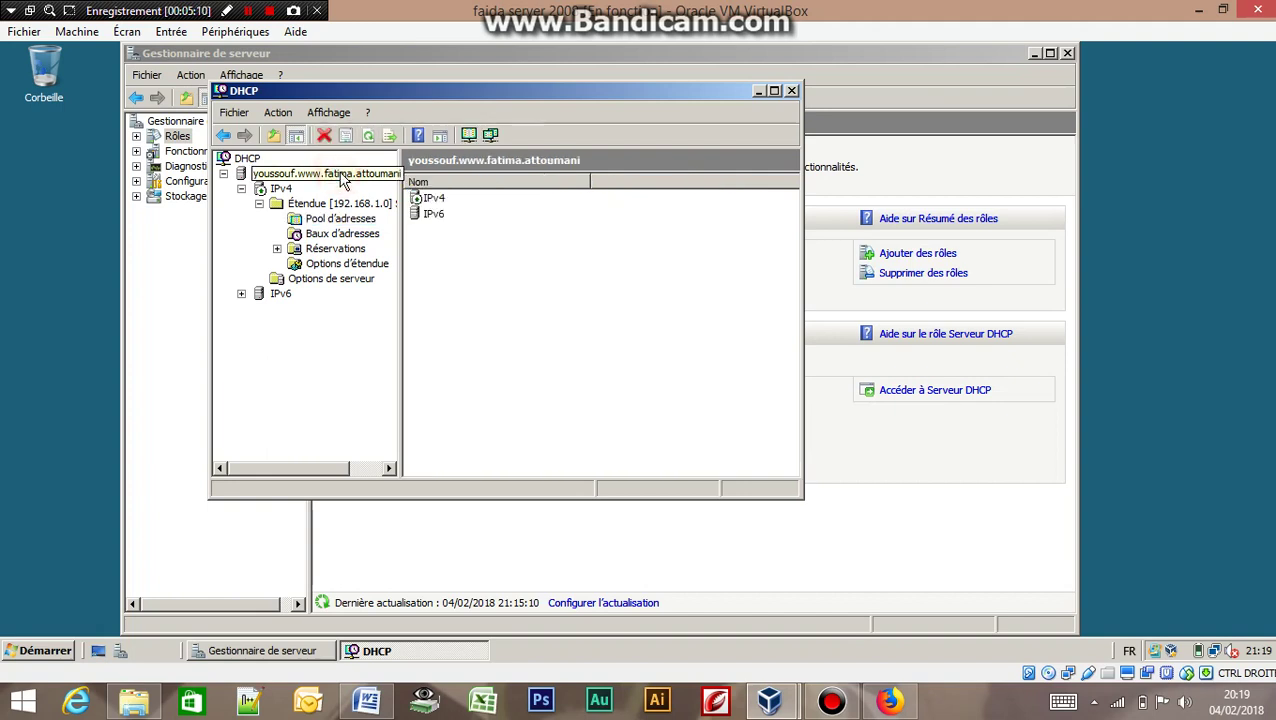
{"action": "left_click", "coordinate": [339, 219]}
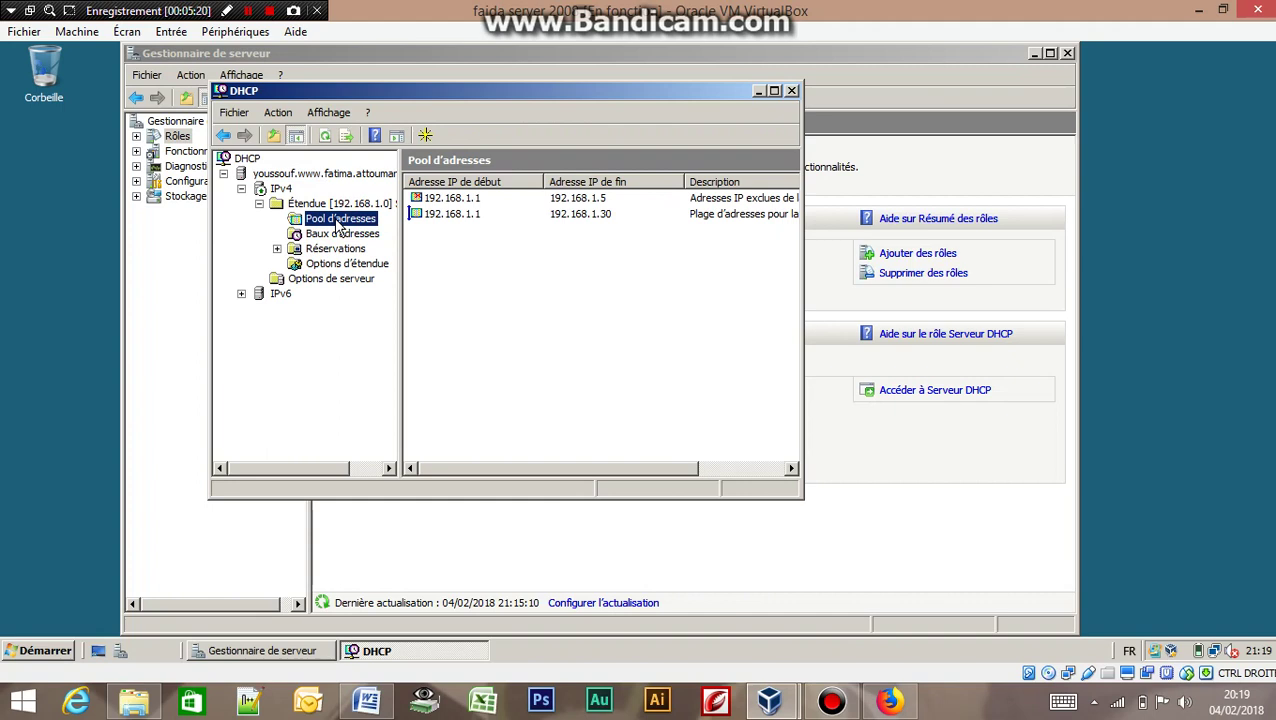
{"action": "left_click", "coordinate": [792, 92]}
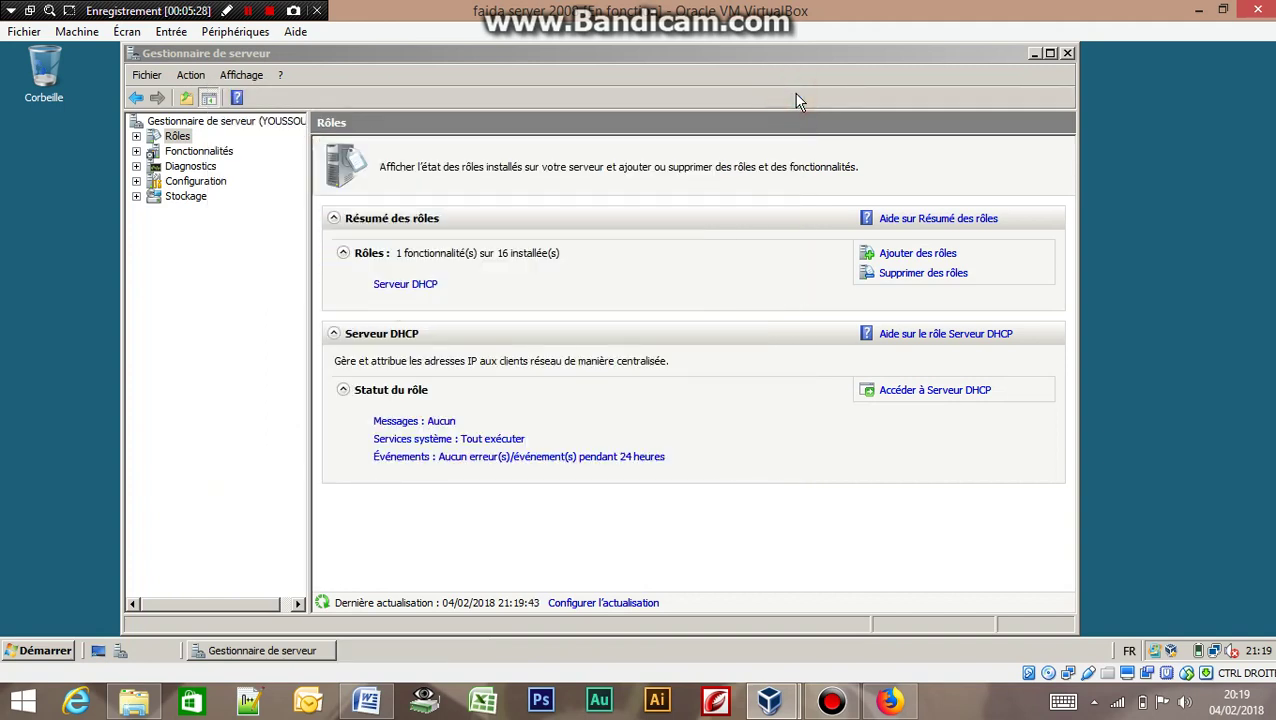
Add the DNS Server role to the server and close the wizard once installation completes.
{"action": "left_click", "coordinate": [168, 141]}
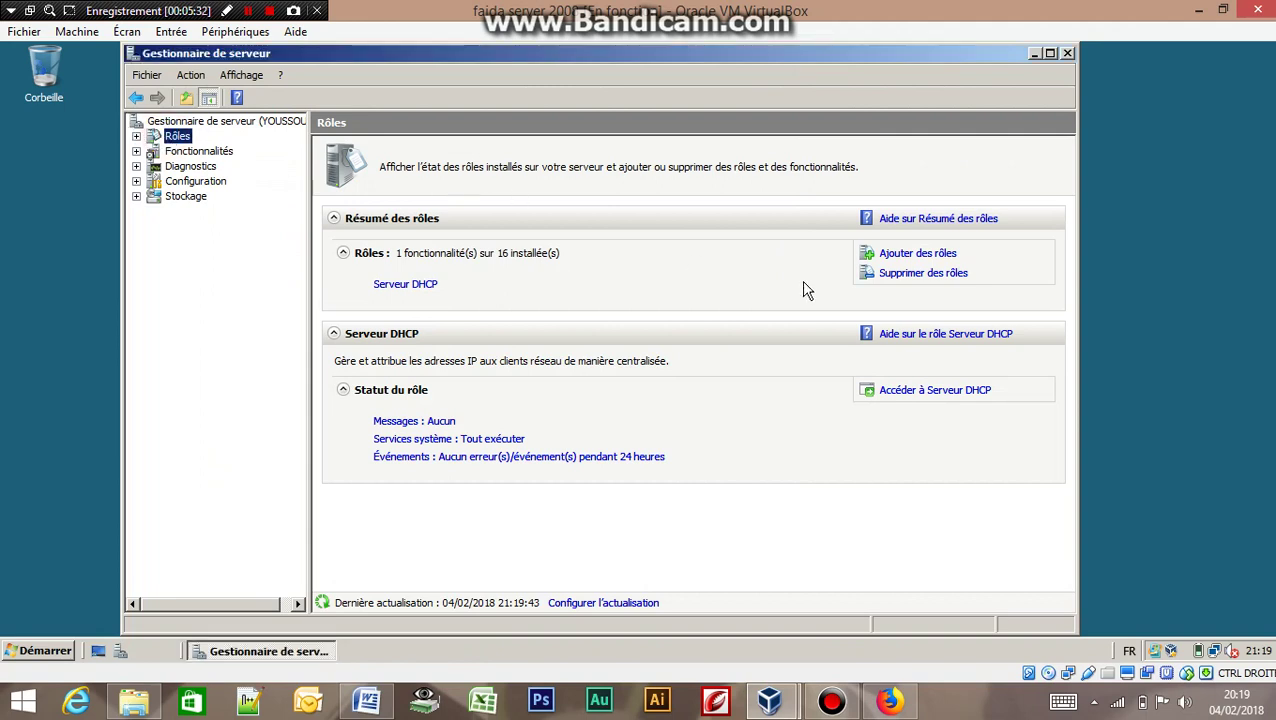
{"action": "left_click", "coordinate": [885, 253]}
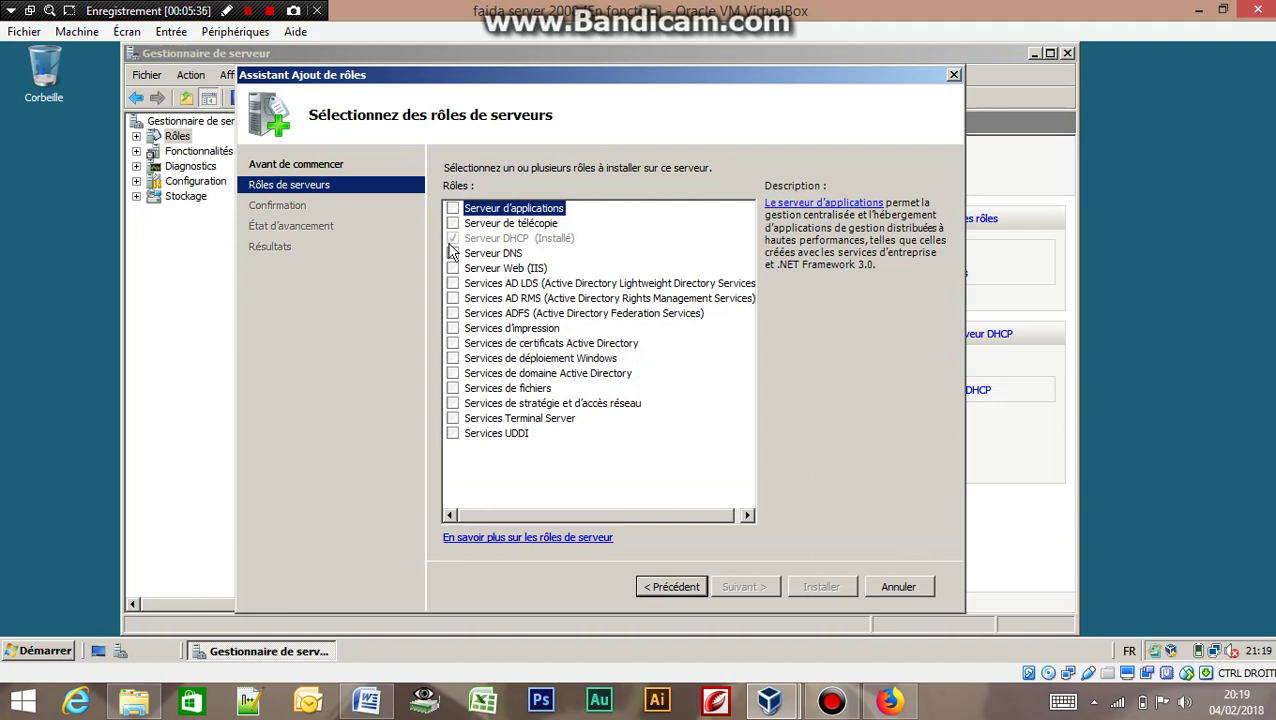
{"action": "left_click", "coordinate": [455, 256]}
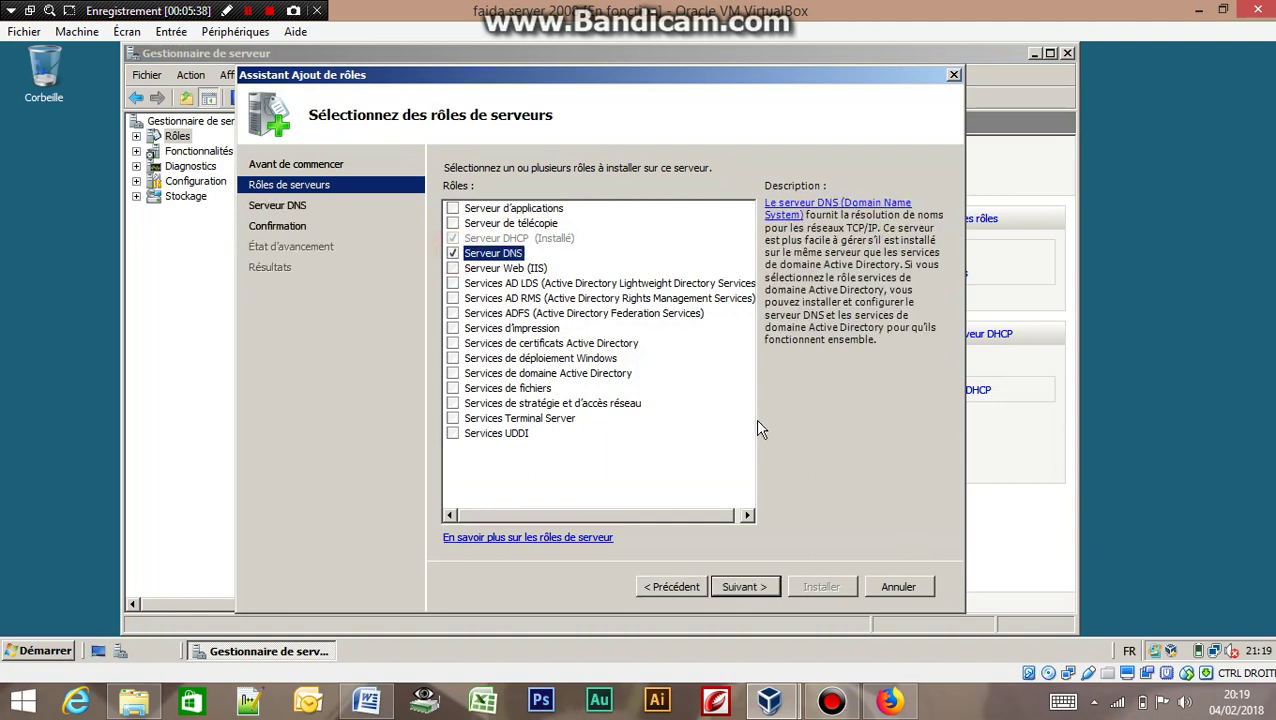
{"action": "left_click", "coordinate": [740, 590]}
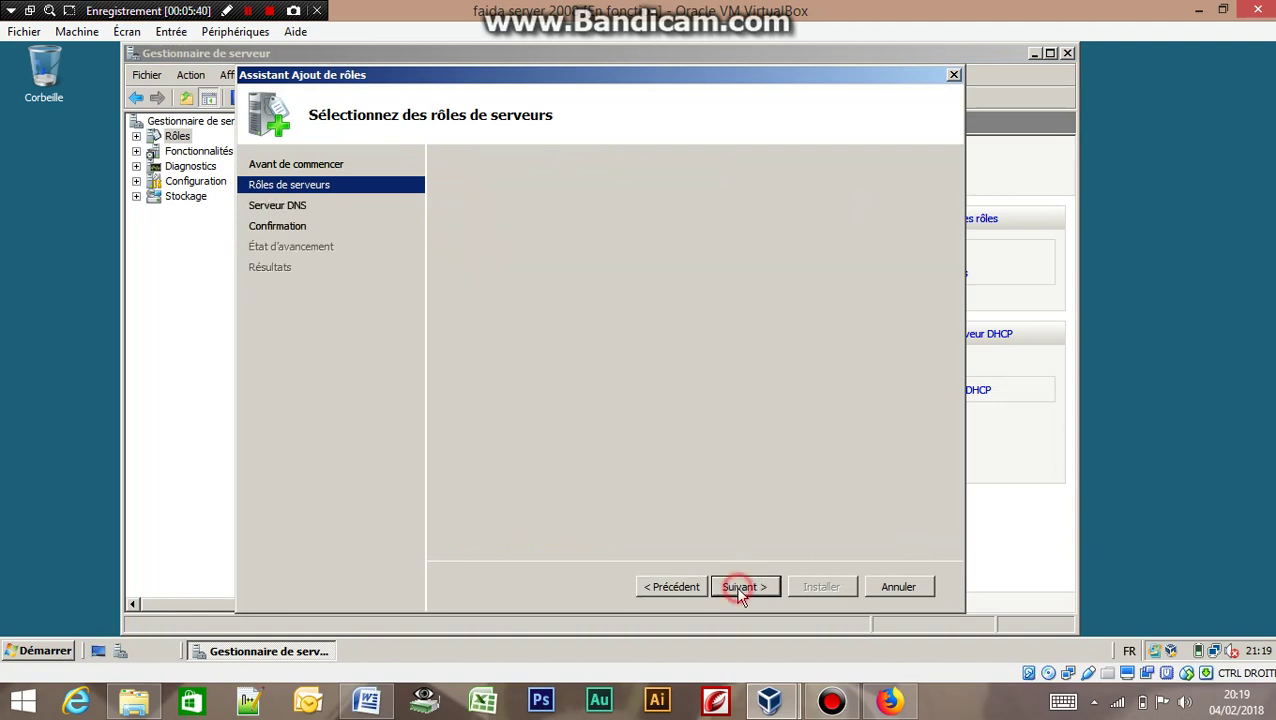
{"action": "left_click", "coordinate": [742, 588]}
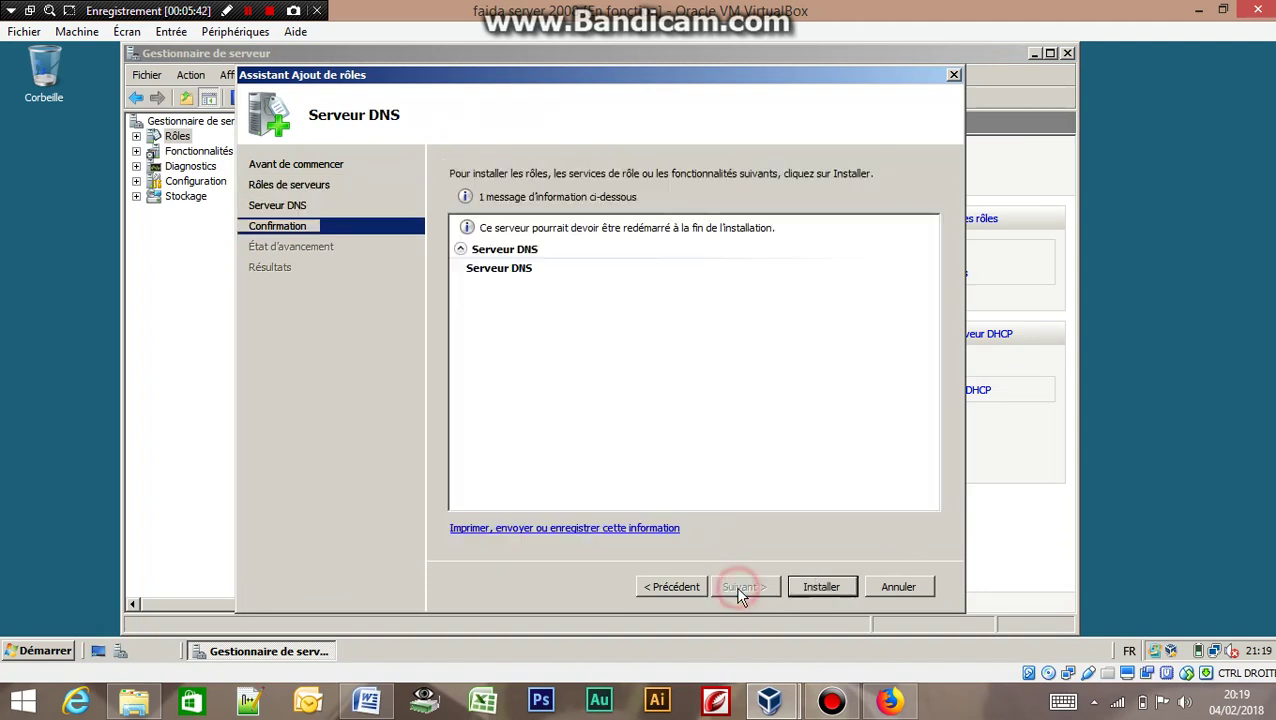
{"action": "left_click", "coordinate": [807, 584]}
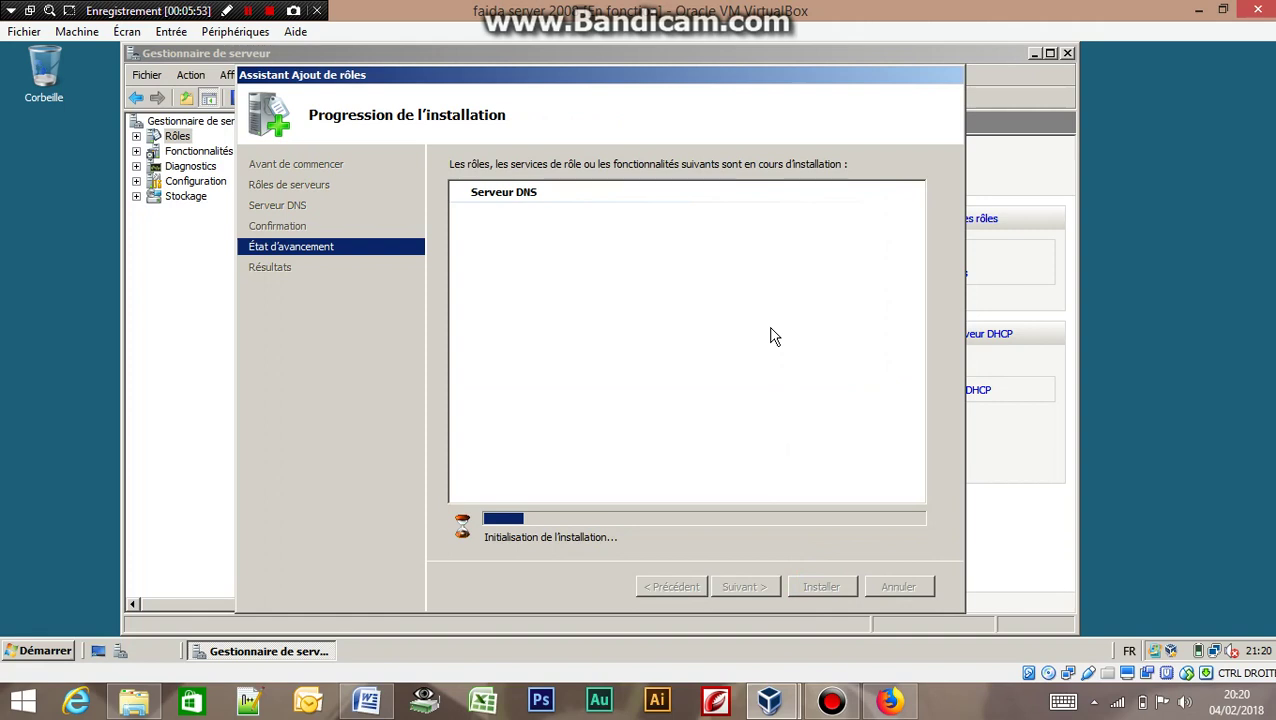
{"action": "left_click", "coordinate": [248, 11]}
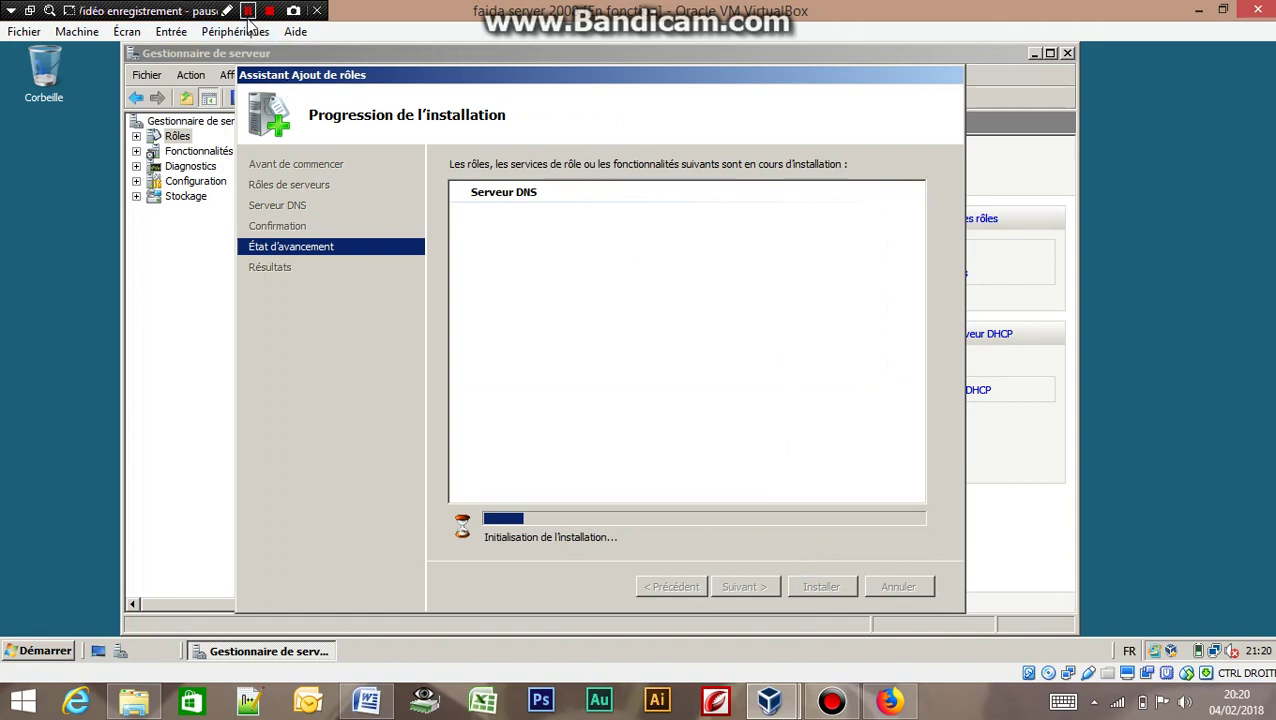
{"action": "left_click", "coordinate": [248, 12]}
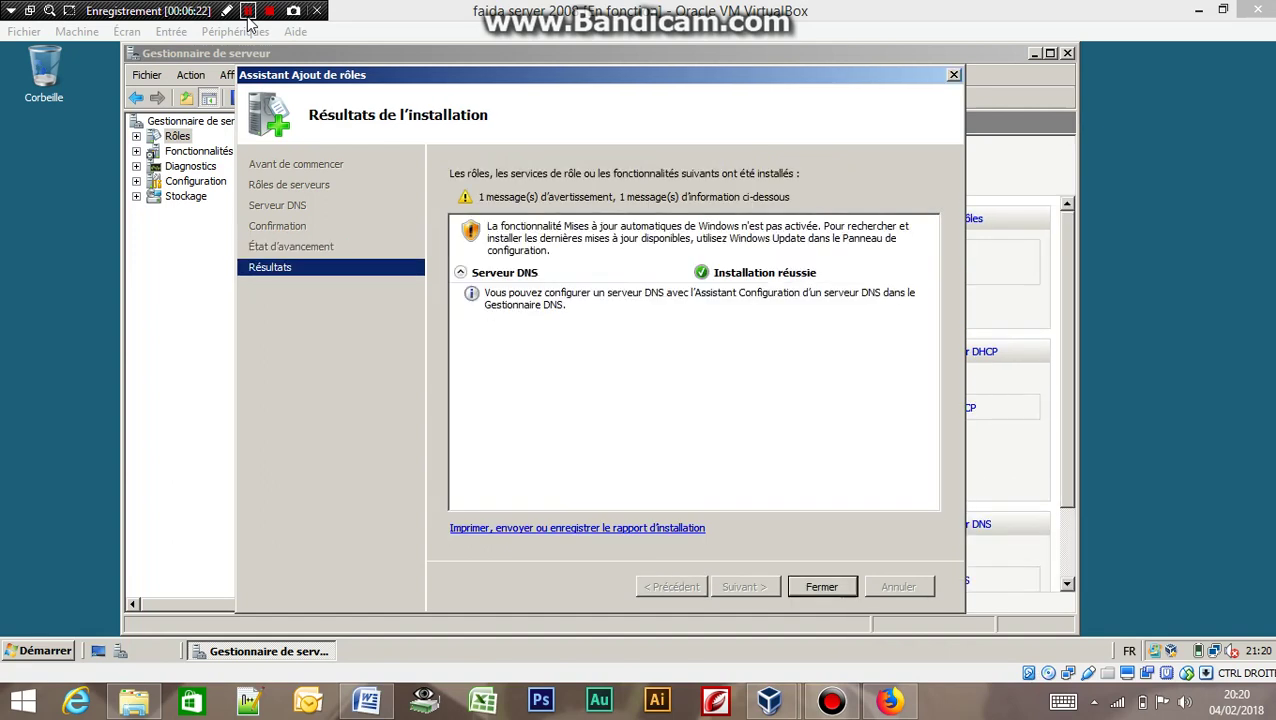
{"action": "left_click", "coordinate": [823, 586]}
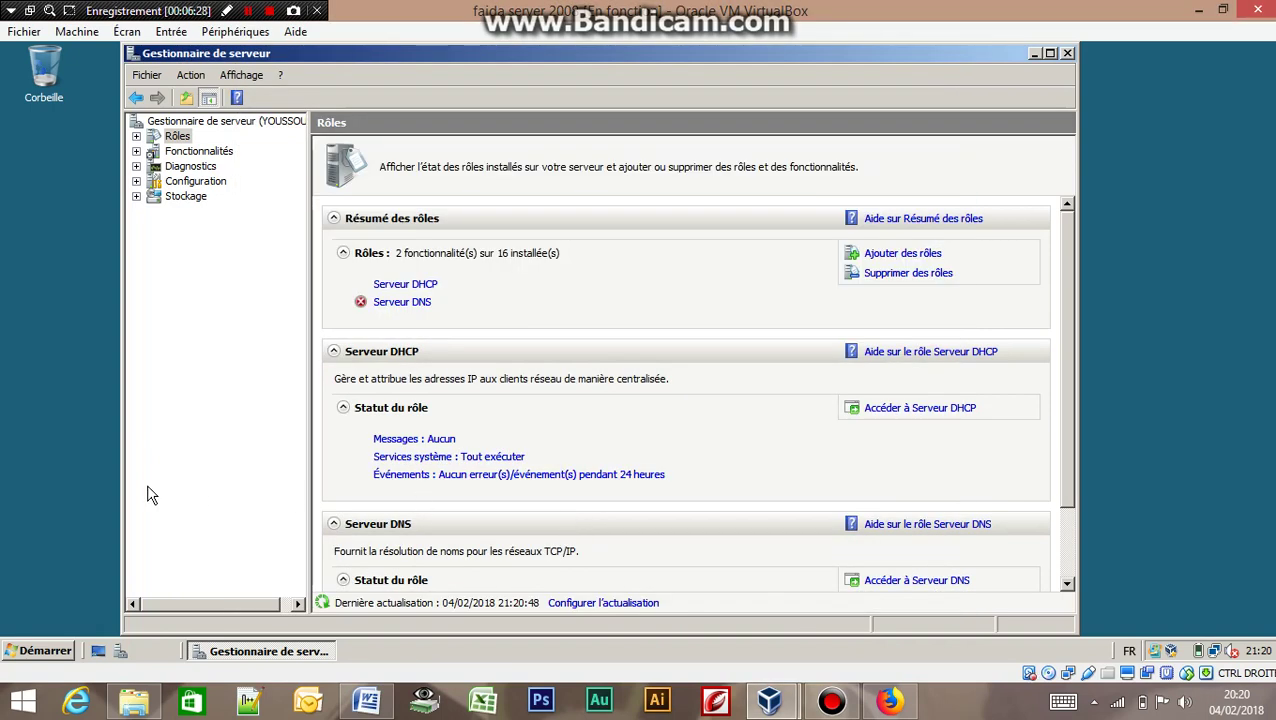
Review the DNS Server role's logged events, reading the details of error 4001 and the two information events.
{"action": "left_click", "coordinate": [414, 306]}
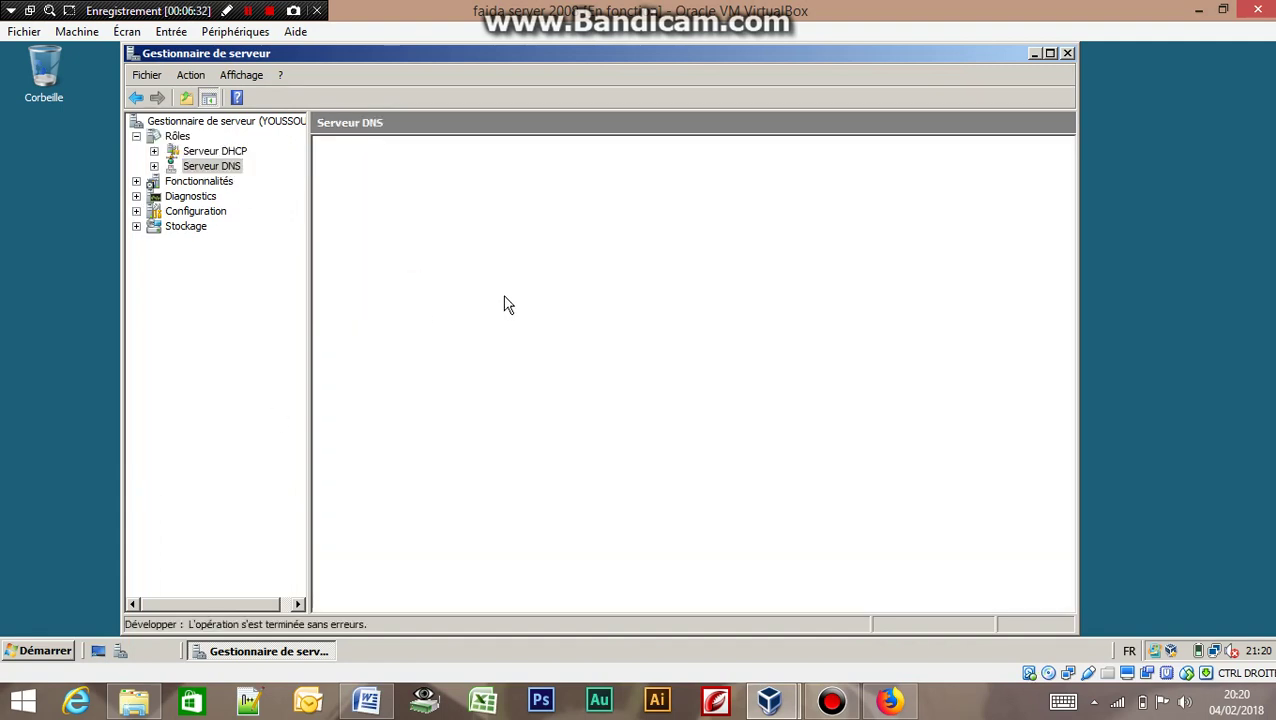
{"action": "left_click", "coordinate": [157, 167]}
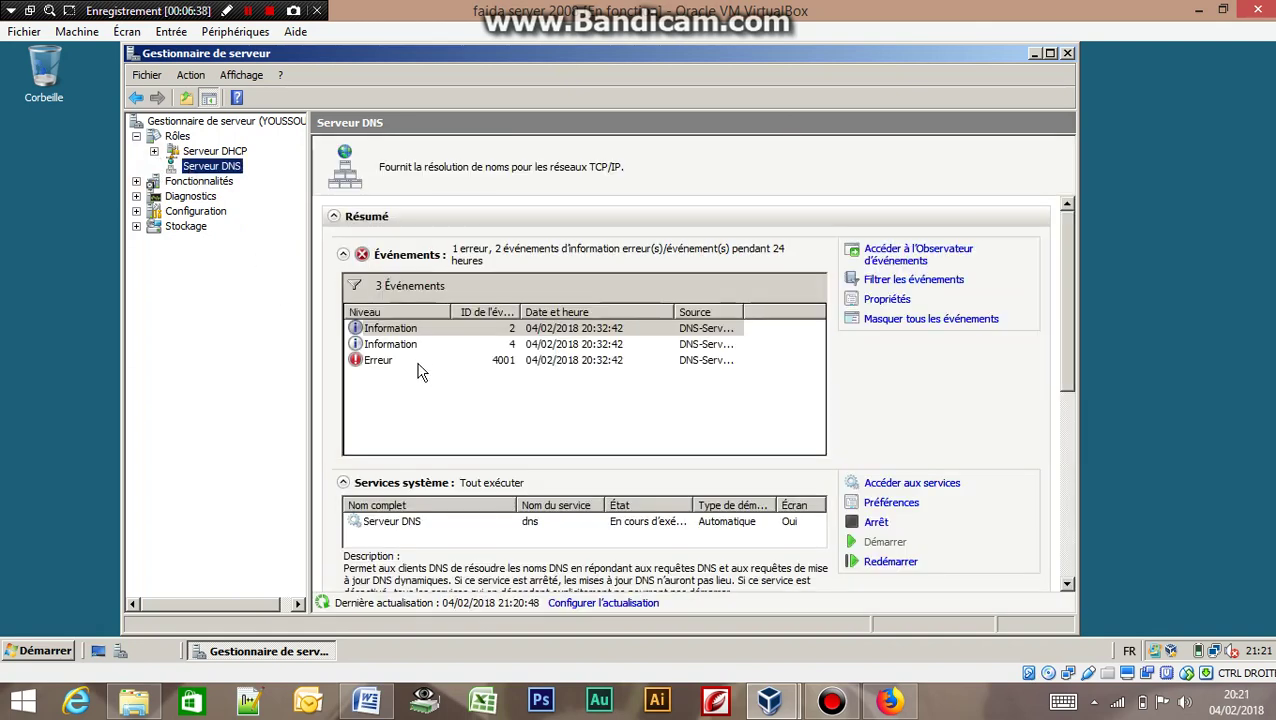
{"action": "left_click", "coordinate": [412, 362]}
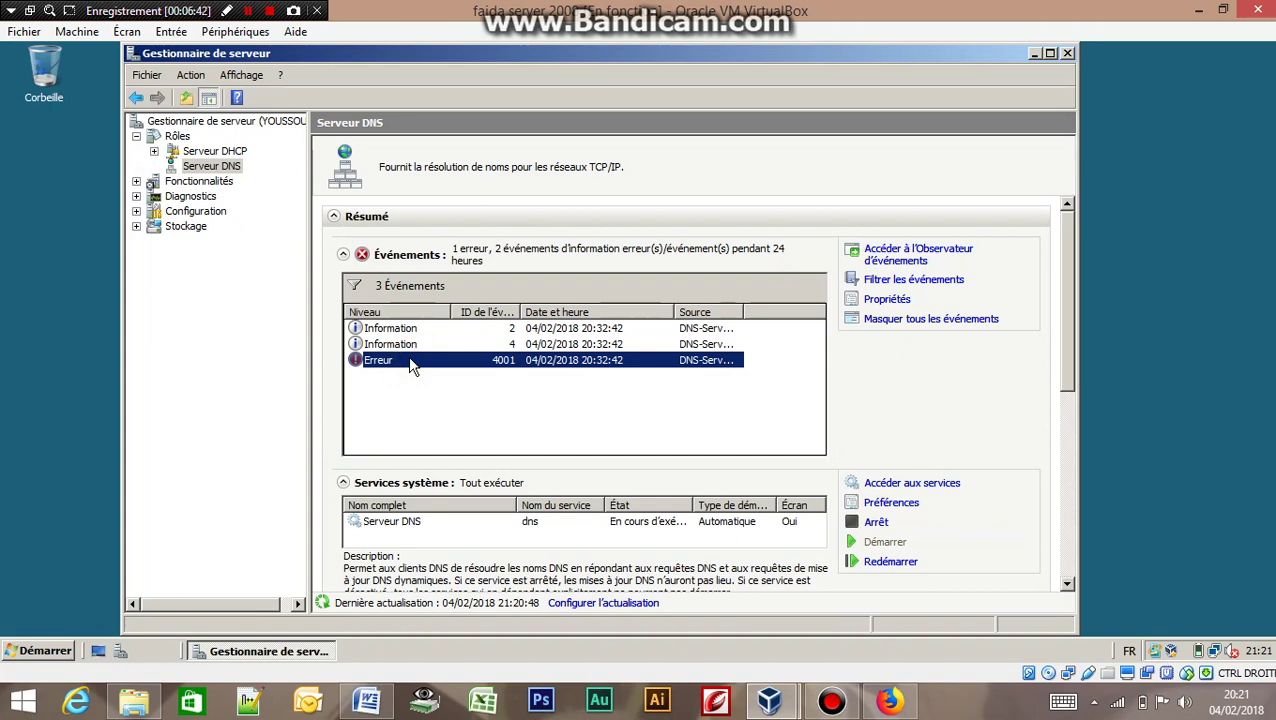
{"action": "double_click", "coordinate": [412, 362]}
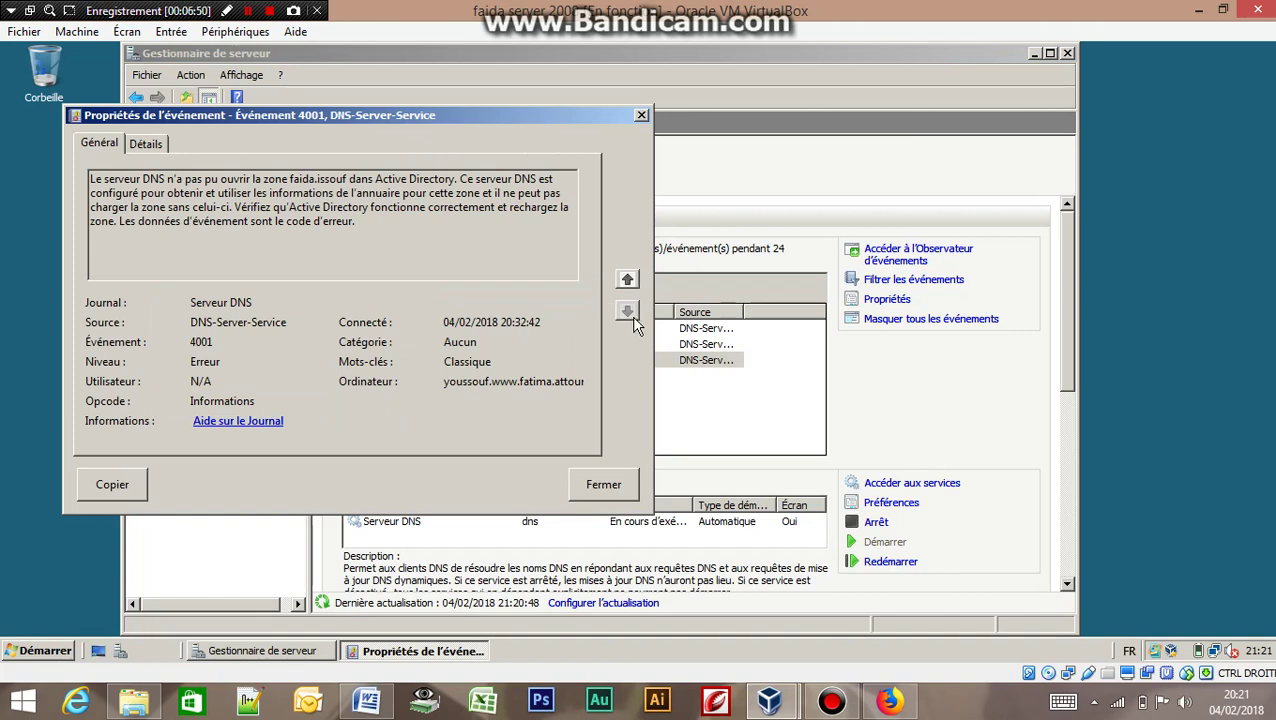
{"action": "left_click", "coordinate": [627, 280]}
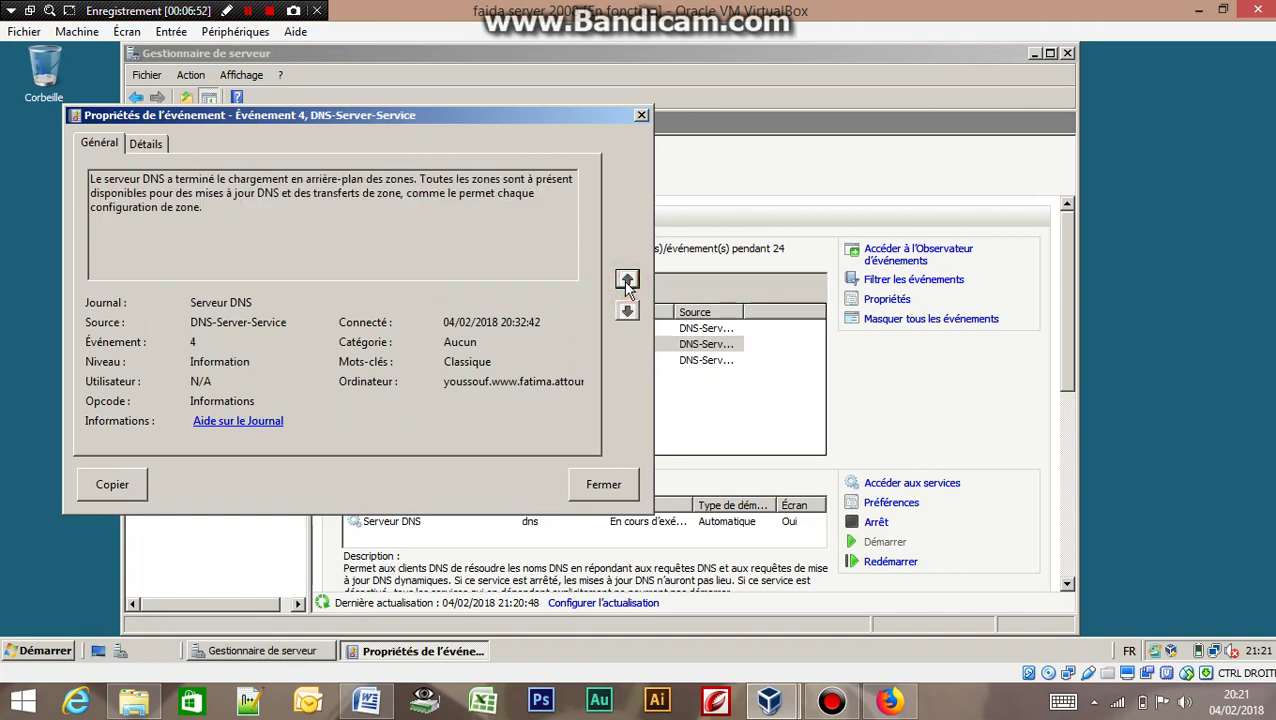
{"action": "left_click", "coordinate": [627, 280]}
{"action": "left_click", "coordinate": [627, 280]}
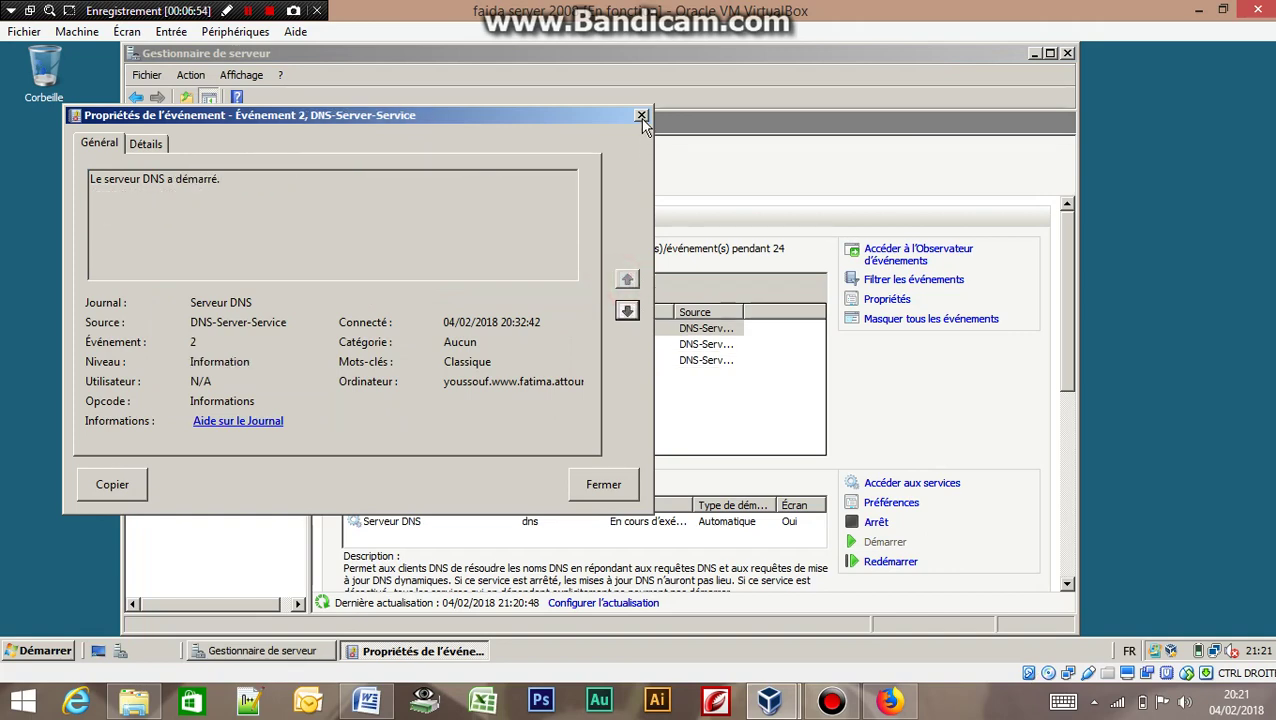
{"action": "left_click", "coordinate": [641, 116]}
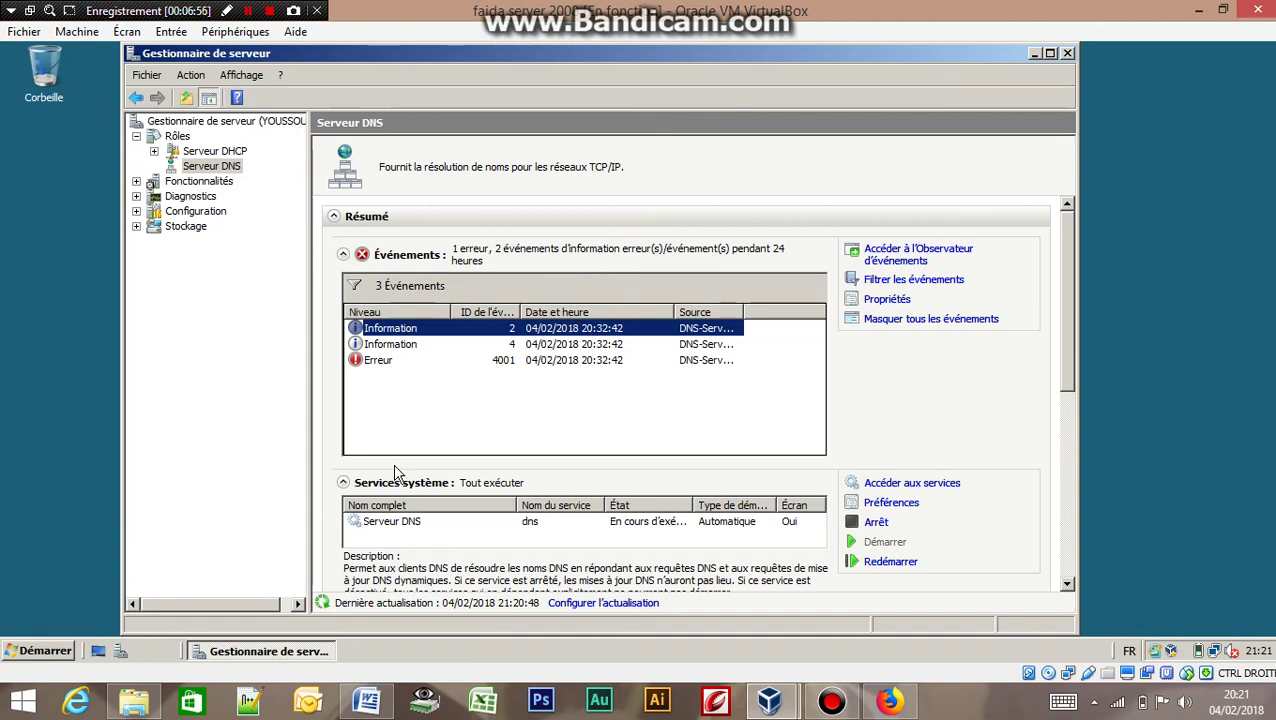
Open the DNS management console and set up a new primary forward lookup zone named expose.unmd.
{"action": "left_click", "coordinate": [16, 650]}
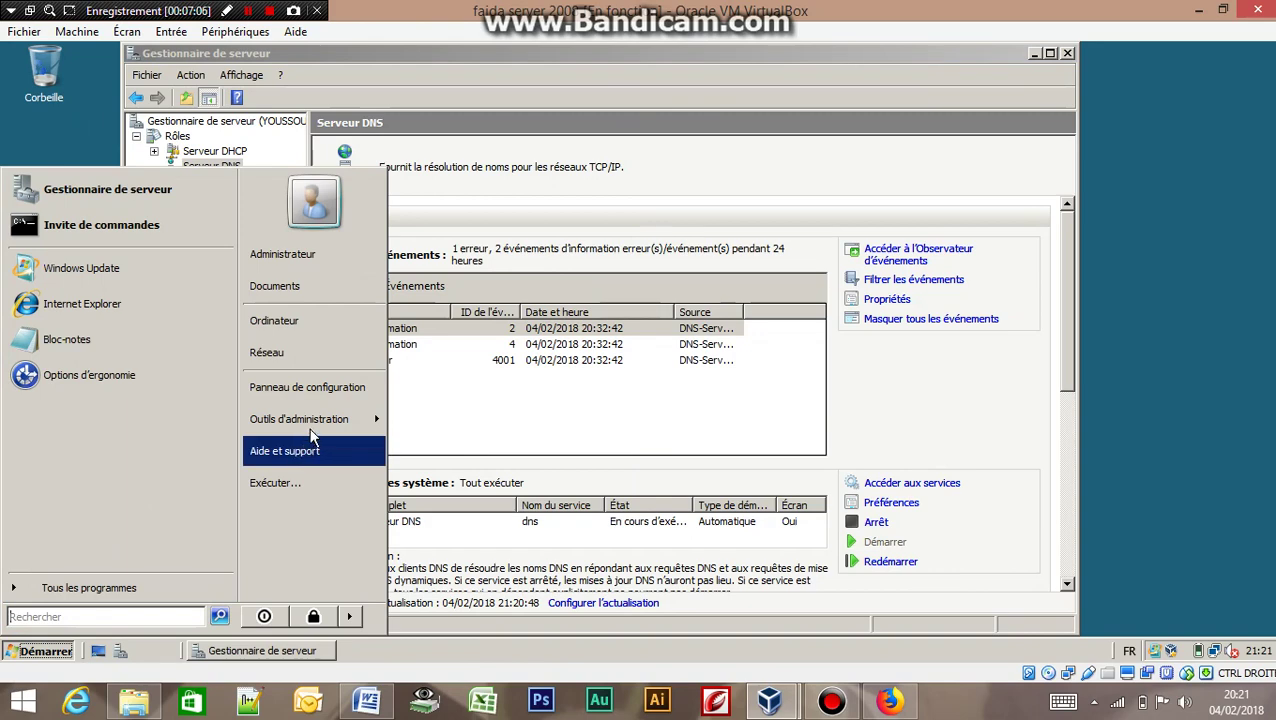
{"action": "mouse_move", "coordinate": [319, 424]}
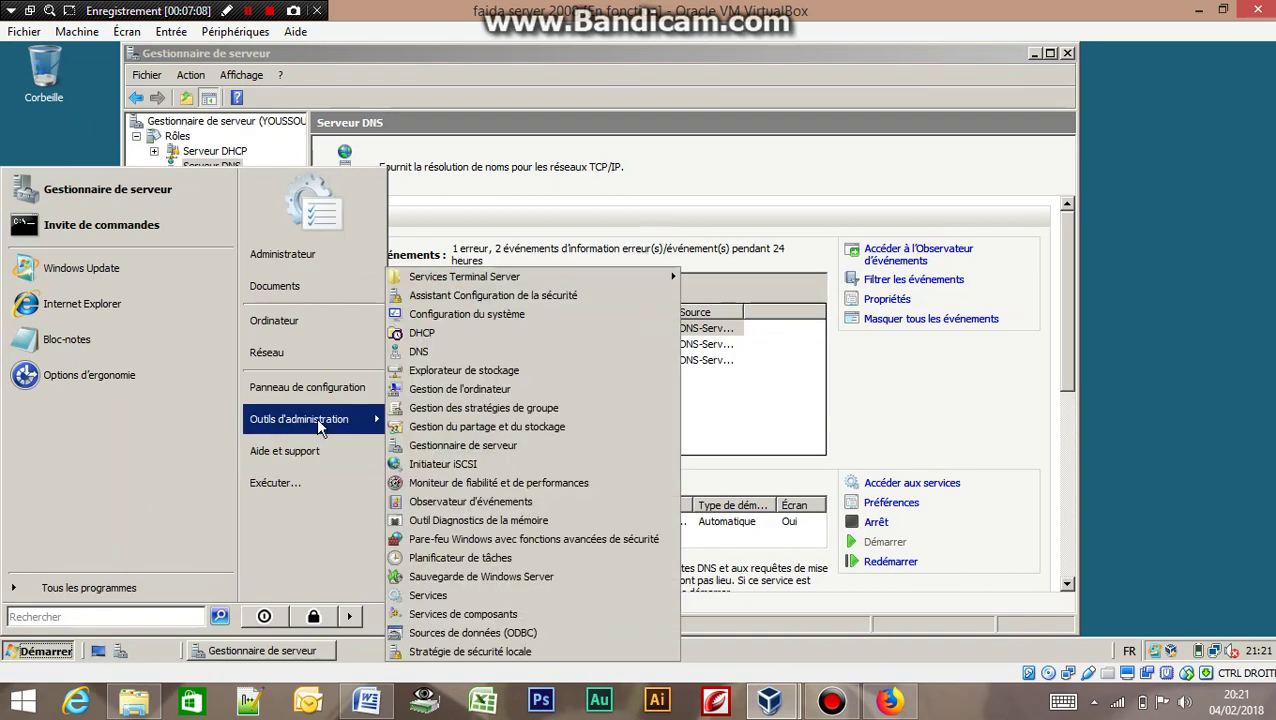
{"action": "left_click", "coordinate": [437, 352]}
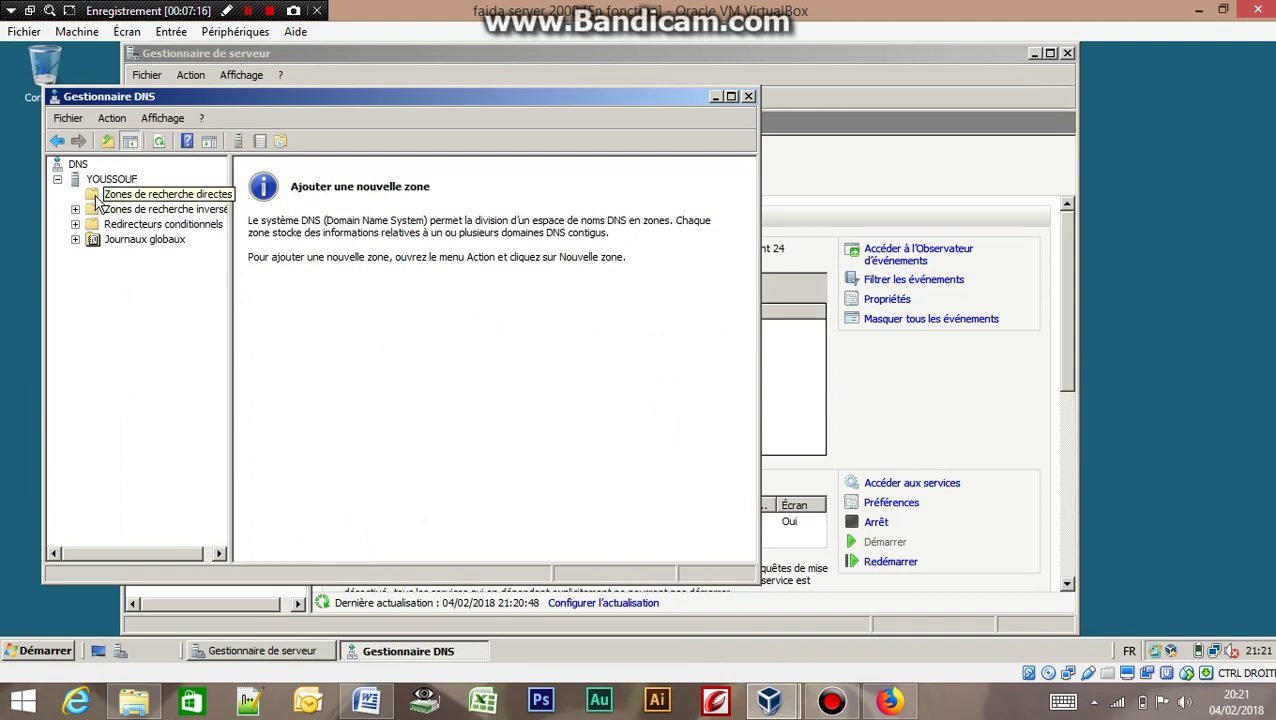
{"action": "right_click", "coordinate": [98, 202]}
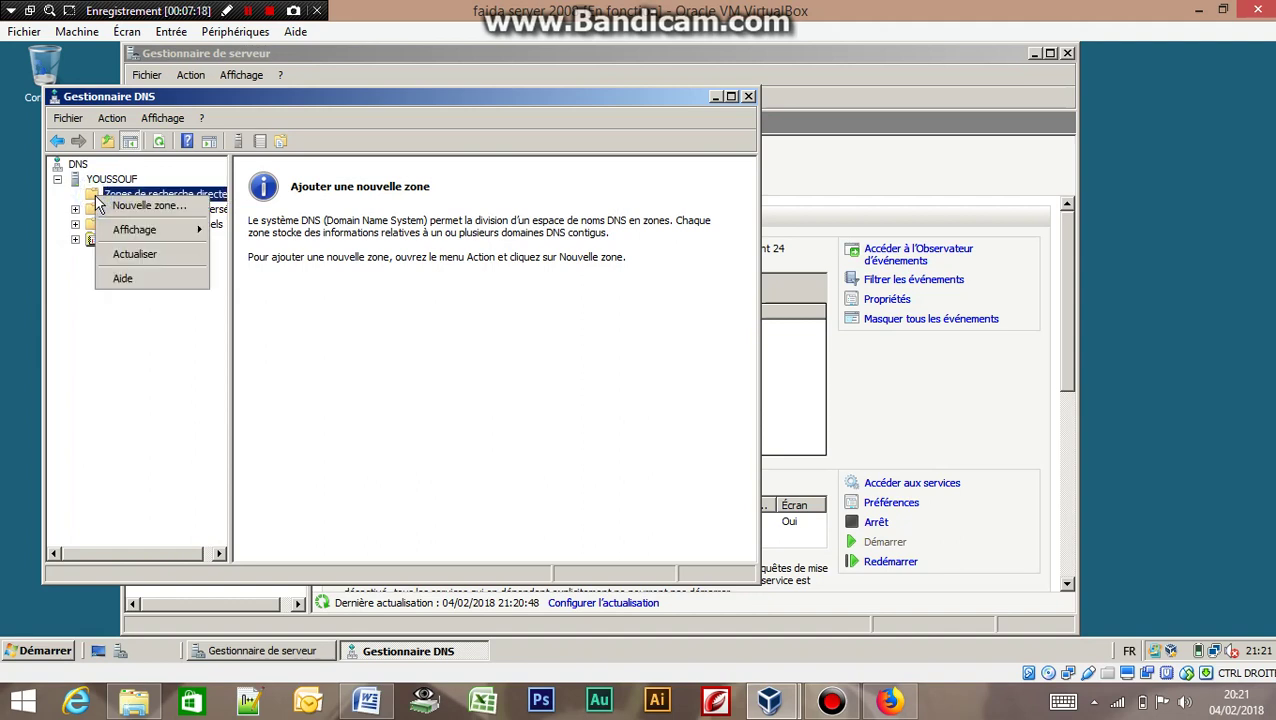
{"action": "left_click", "coordinate": [108, 207]}
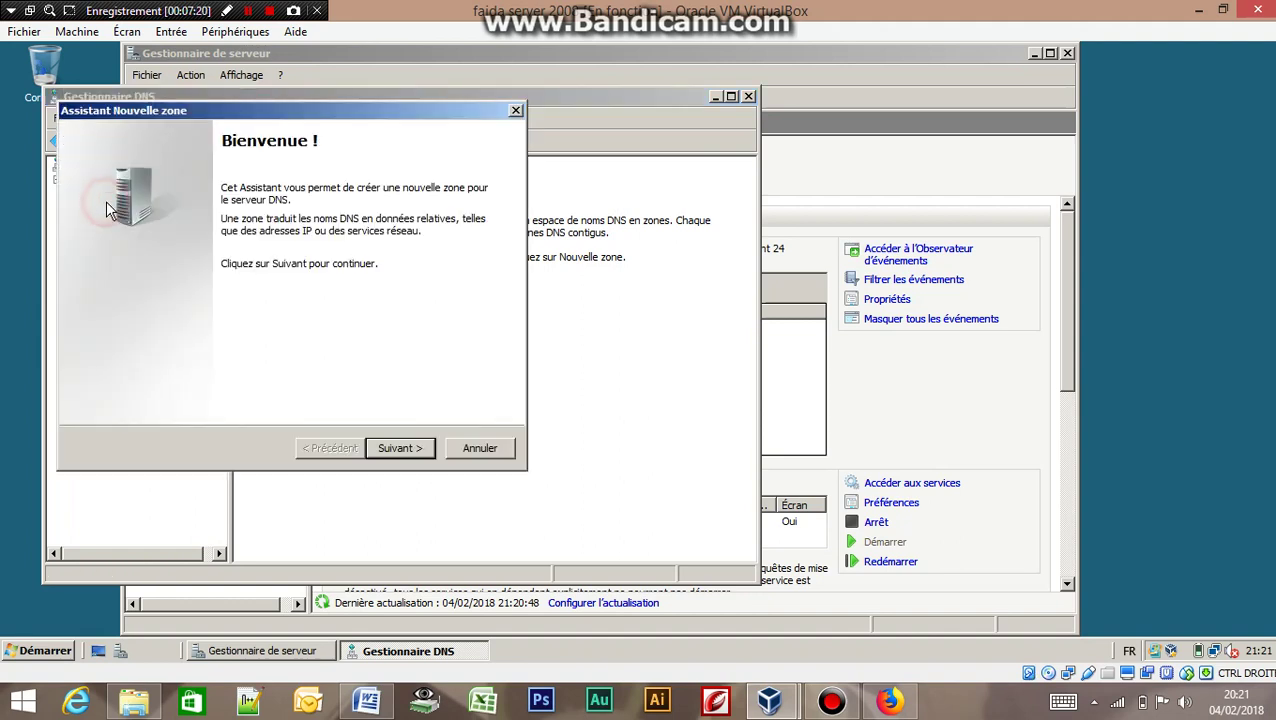
{"action": "left_click", "coordinate": [394, 448]}
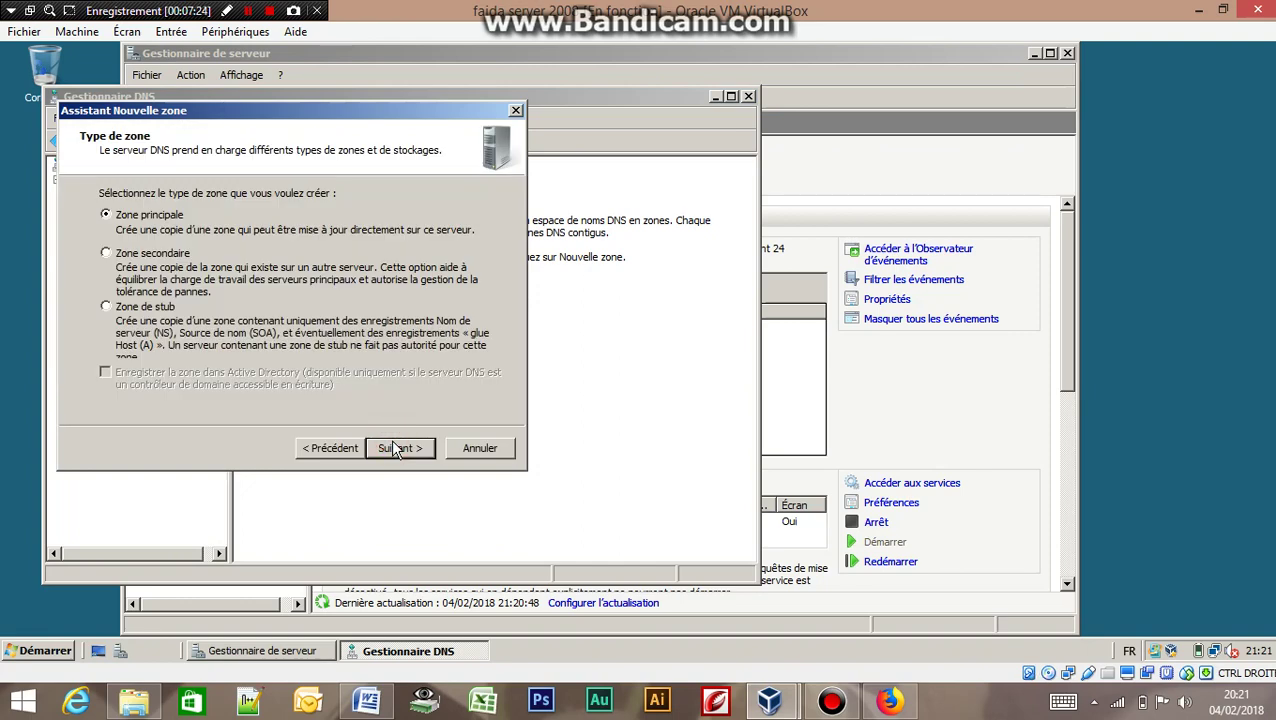
{"action": "left_click", "coordinate": [395, 448]}
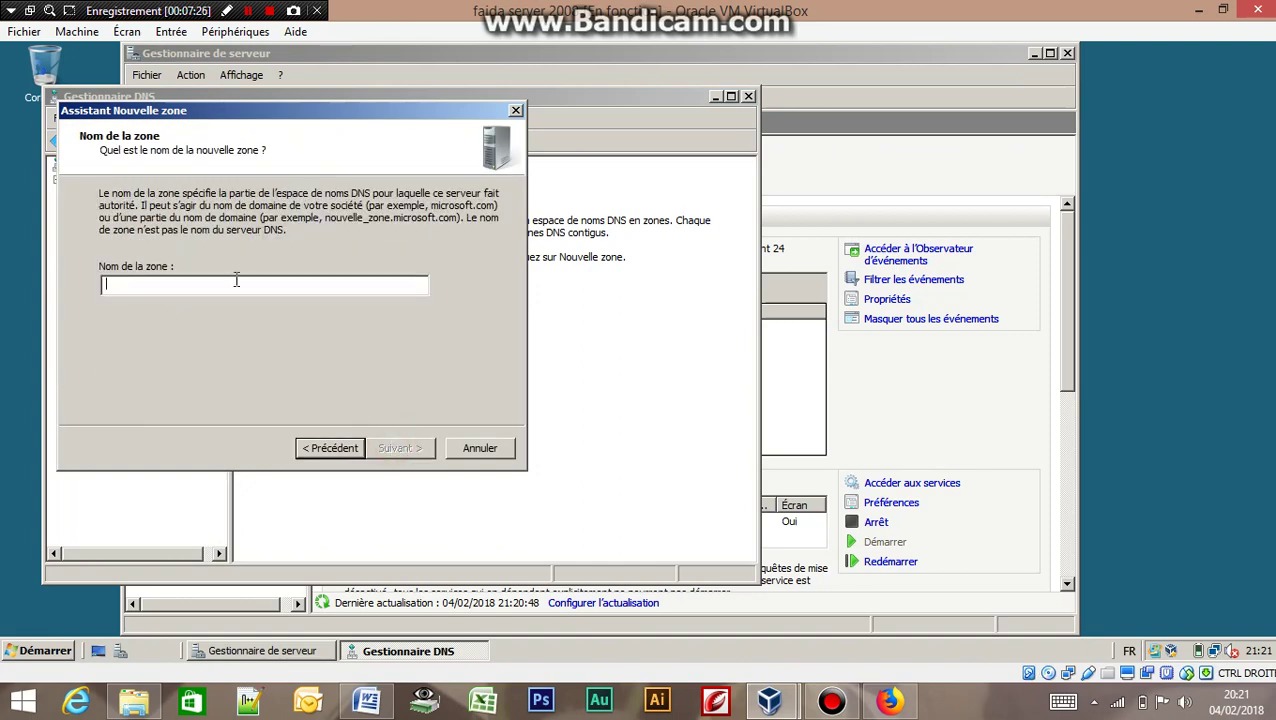
{"action": "left_click", "coordinate": [228, 284]}
{"action": "left_click", "coordinate": [246, 10]}
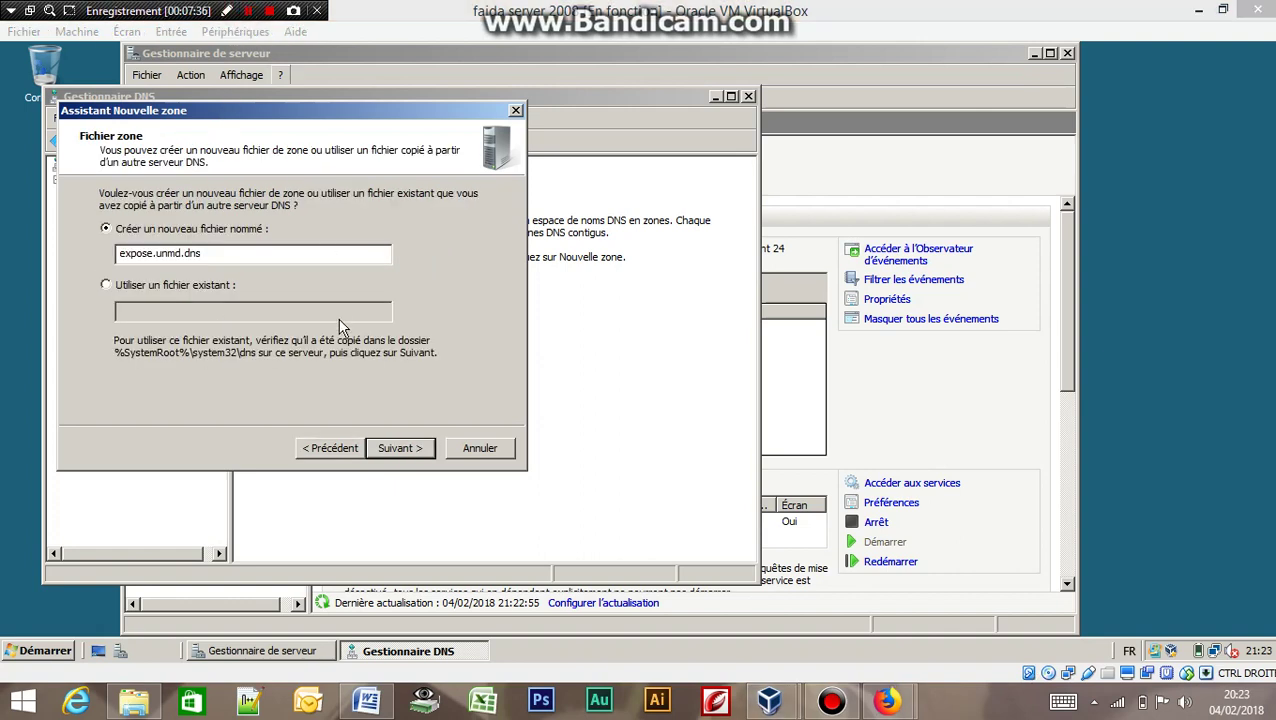
Create the zone with the new file expose.unmd.dns and dynamic updates disallowed, and expand the forward lookup zones.
{"action": "left_click", "coordinate": [401, 448]}
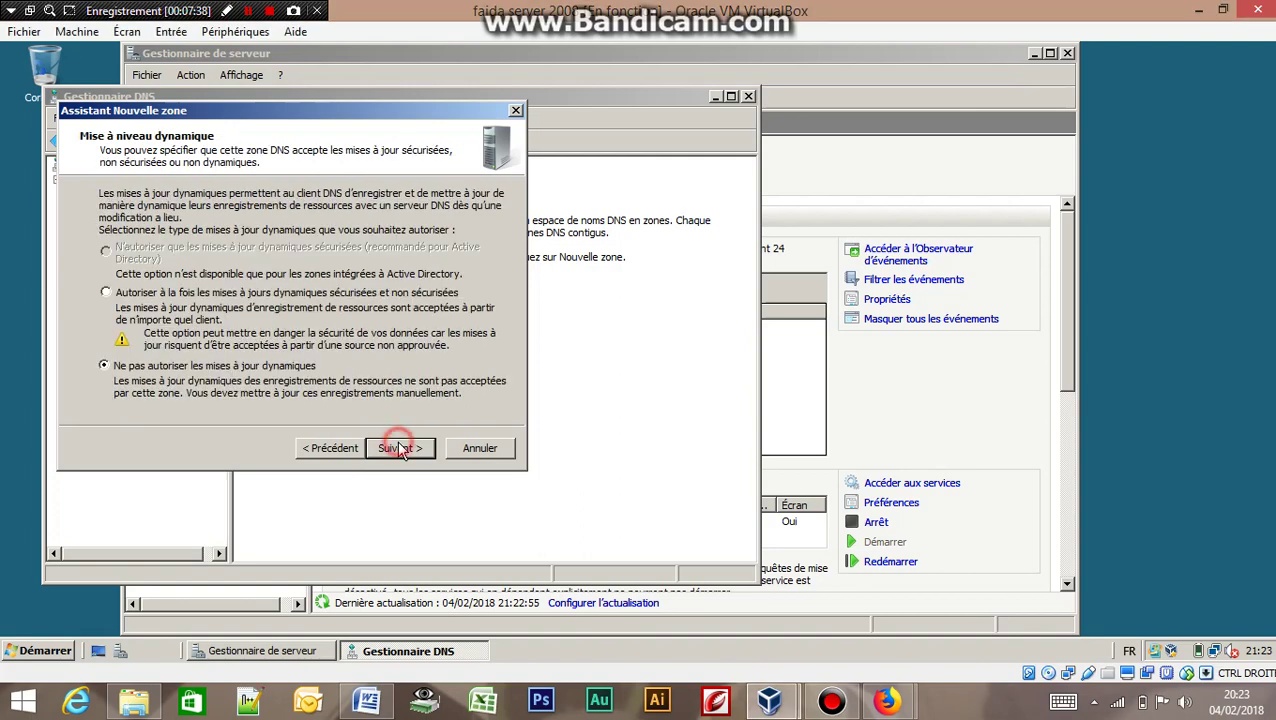
{"action": "left_click", "coordinate": [401, 448]}
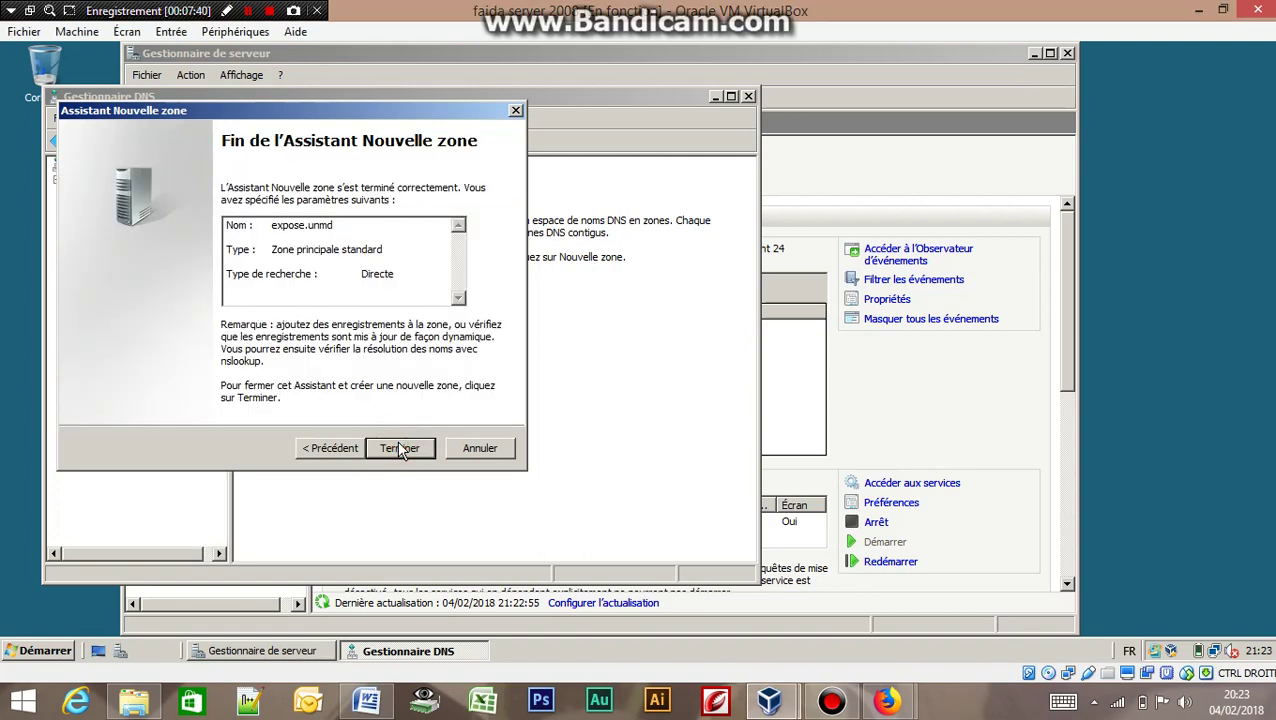
{"action": "left_click", "coordinate": [401, 448]}
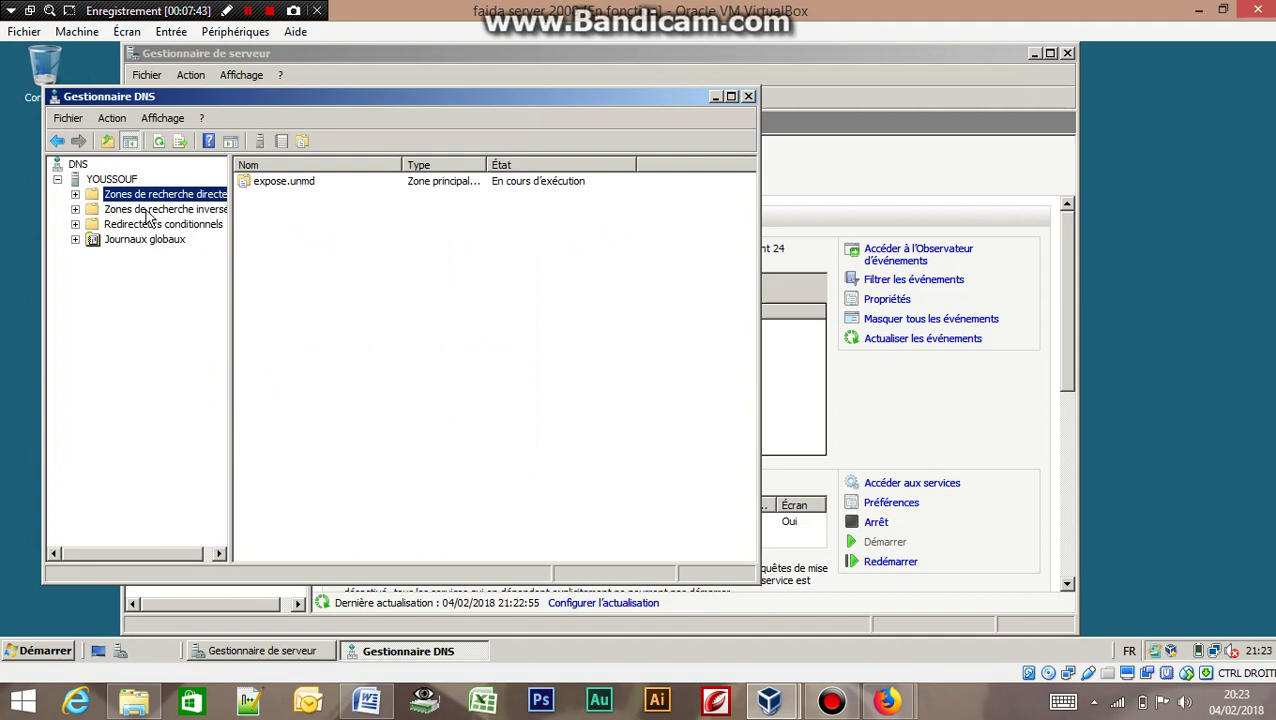
{"action": "left_click", "coordinate": [88, 198]}
{"action": "left_click", "coordinate": [75, 195]}
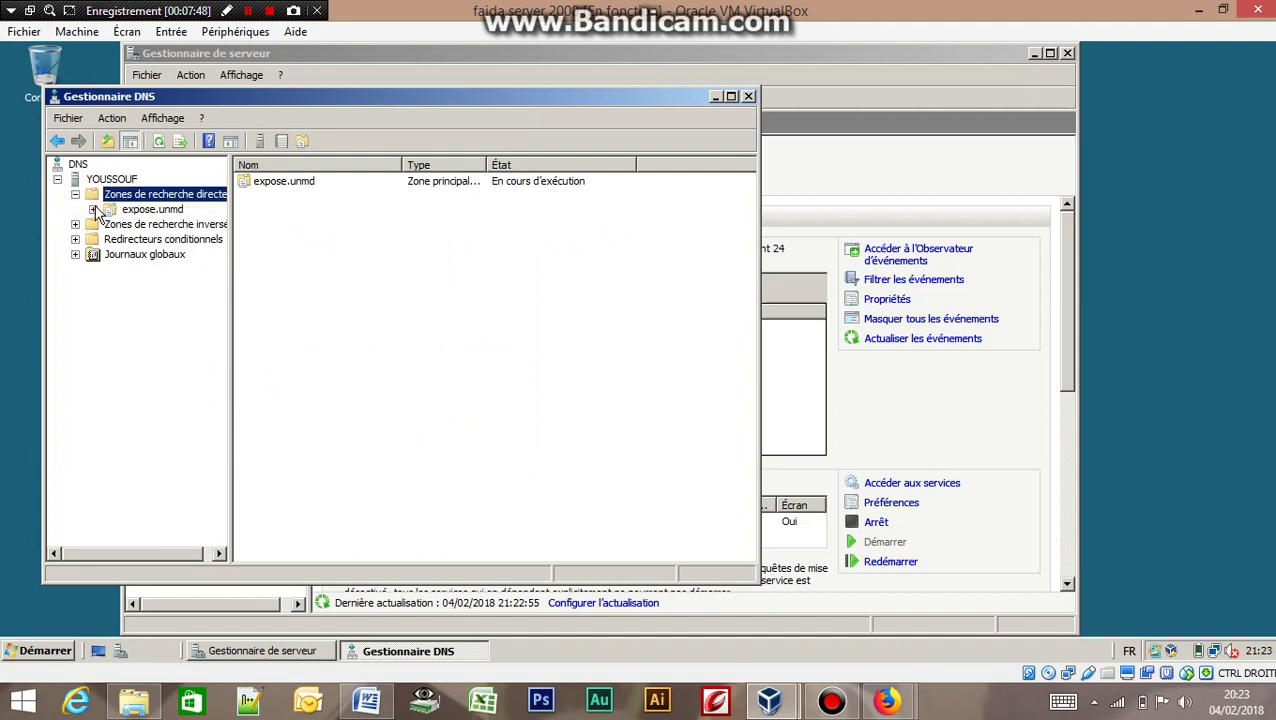
Add a host (A) record to the expose.unmd zone, named after the DNS server, with IP address 192.168.1.1.
{"action": "left_click", "coordinate": [101, 210]}
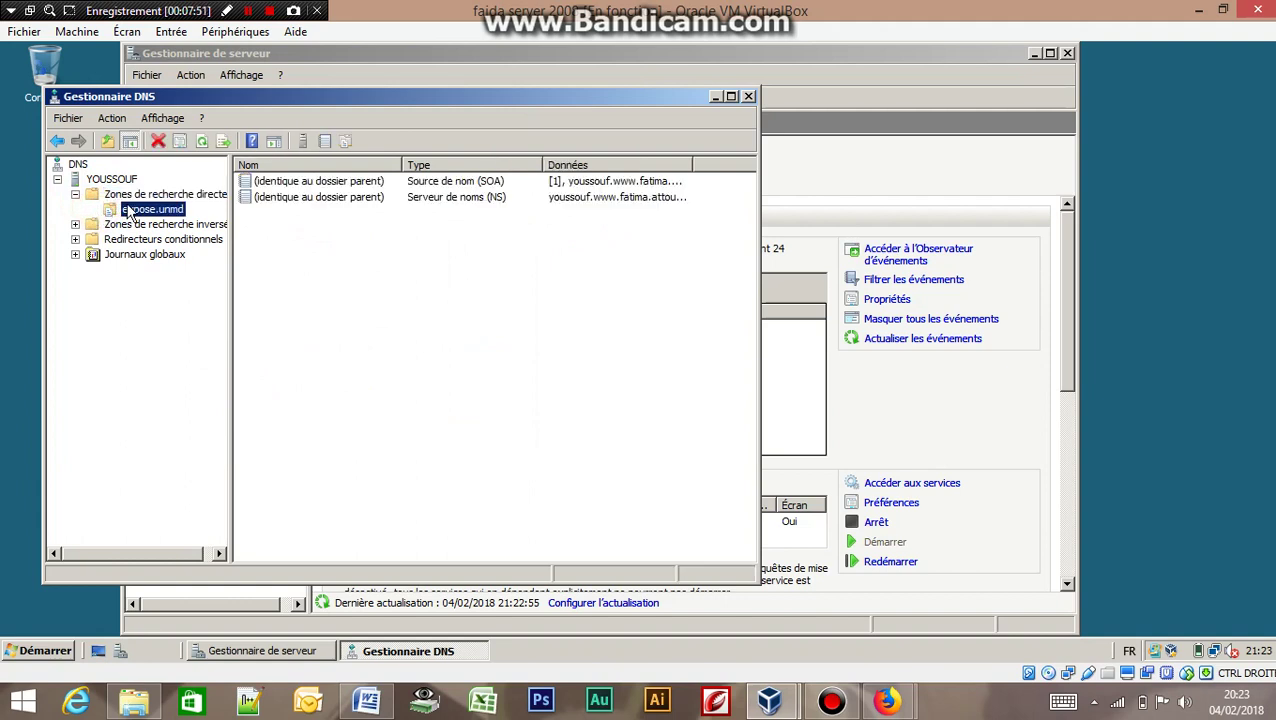
{"action": "right_click", "coordinate": [132, 214]}
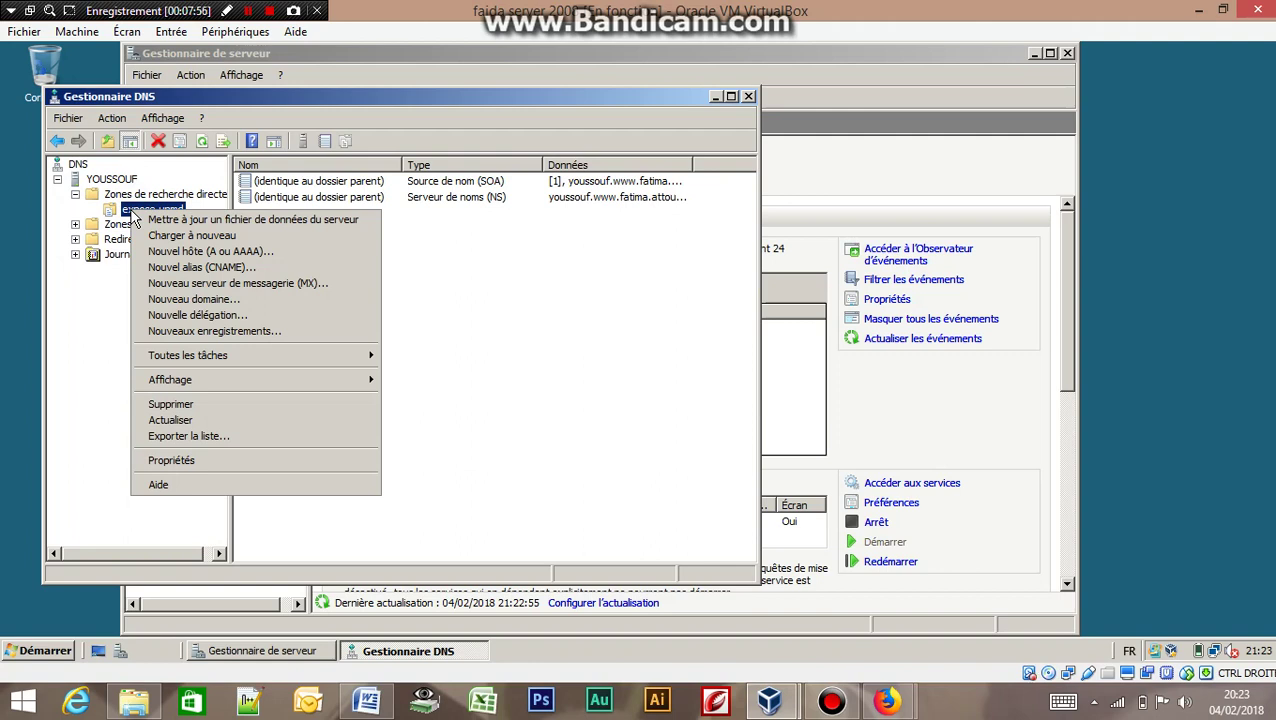
{"action": "left_click", "coordinate": [180, 254]}
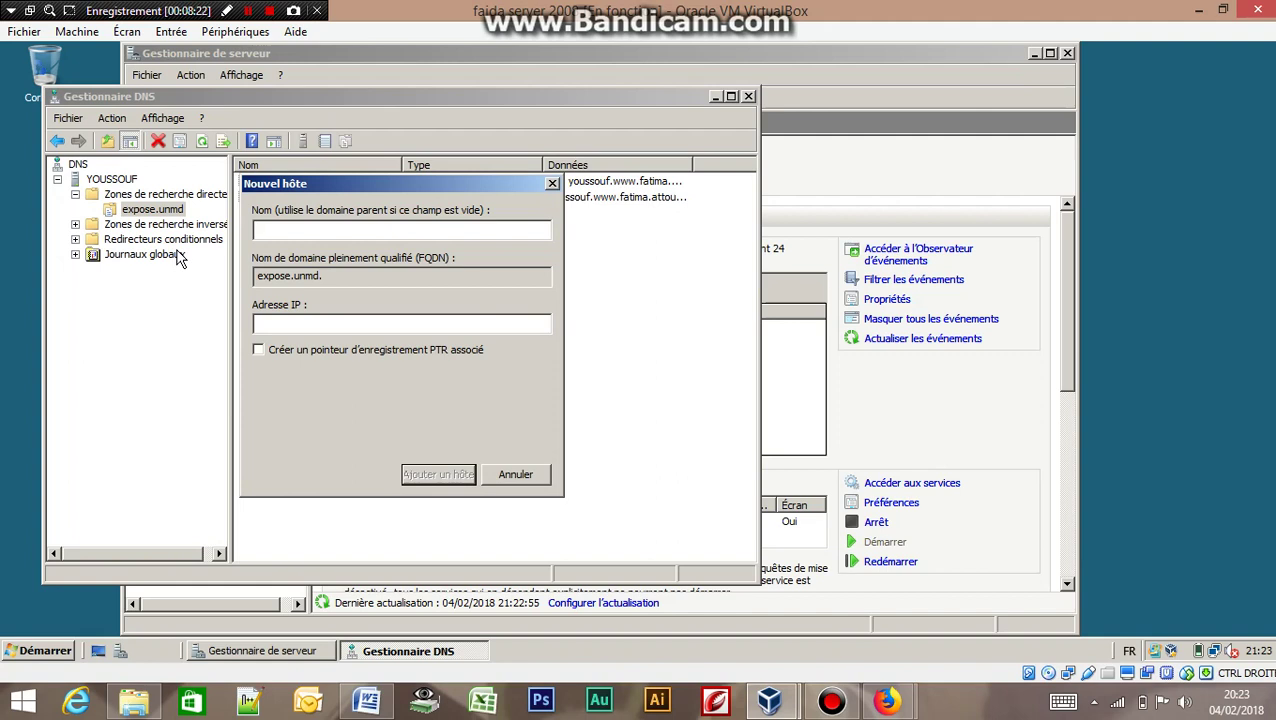
{"action": "left_click", "coordinate": [246, 11]}
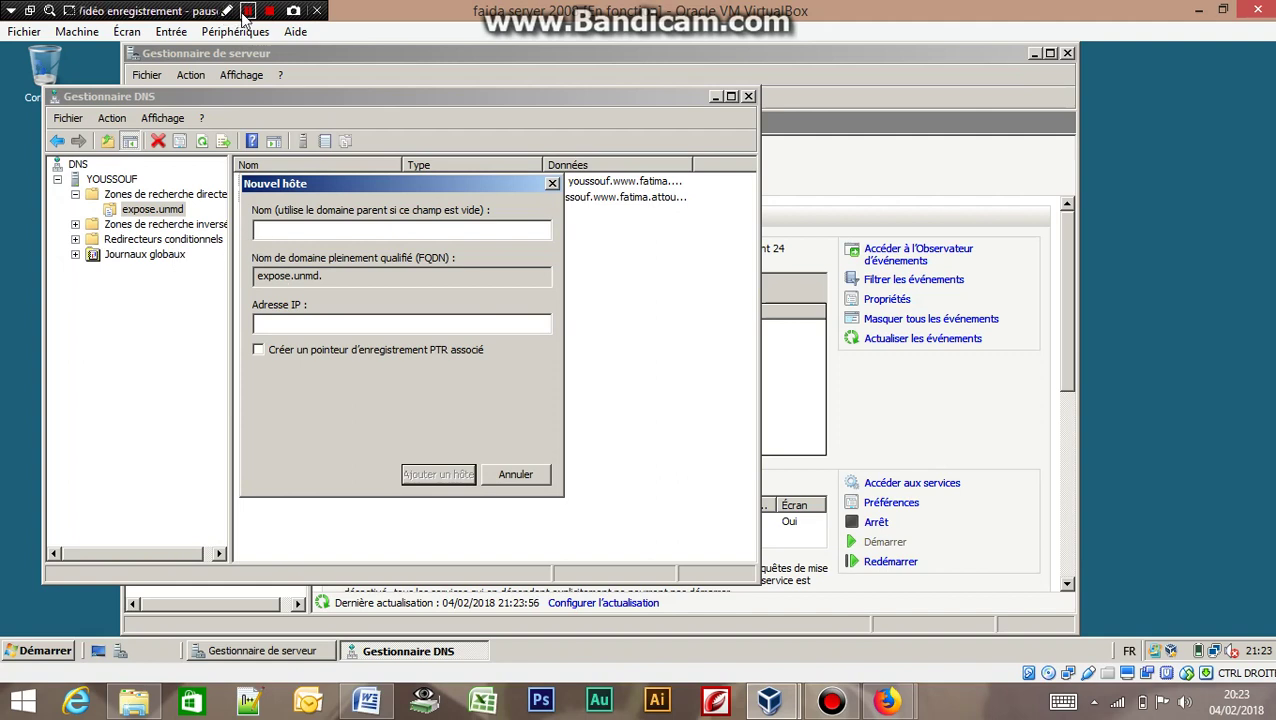
{"action": "left_click", "coordinate": [246, 11]}
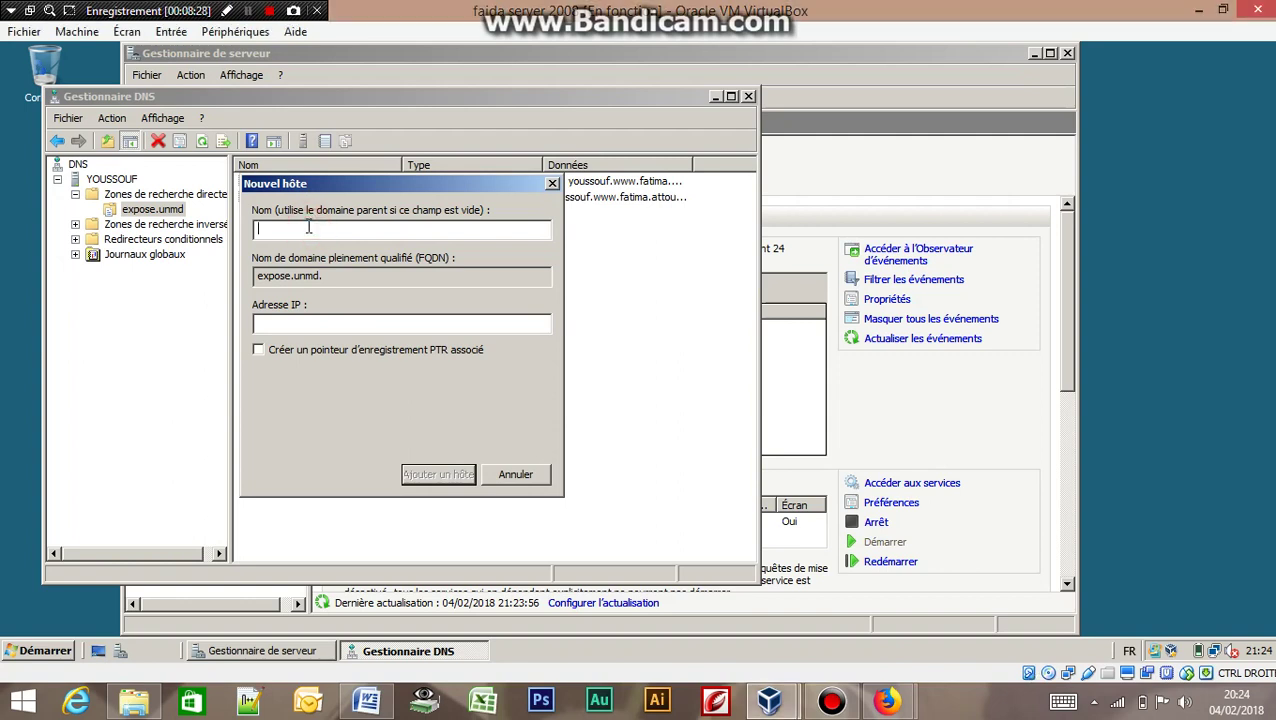
{"action": "type", "text": "youssou"}
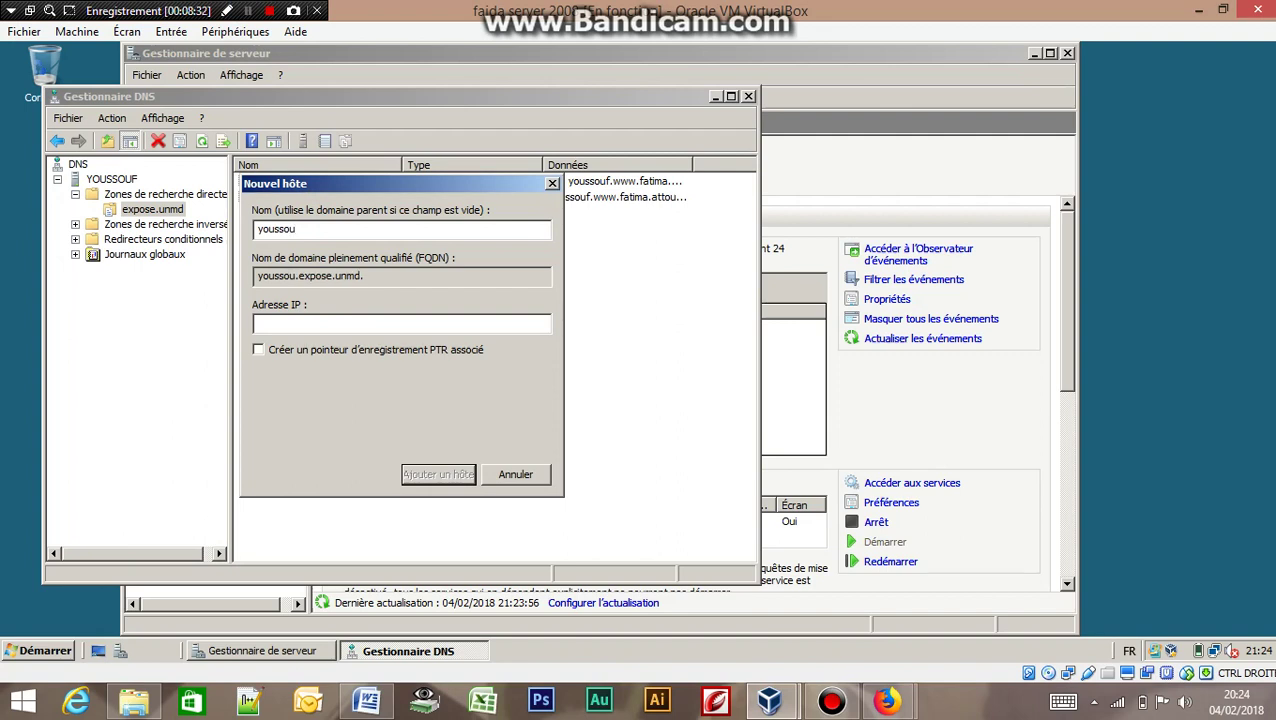
{"action": "type", "text": "f"}
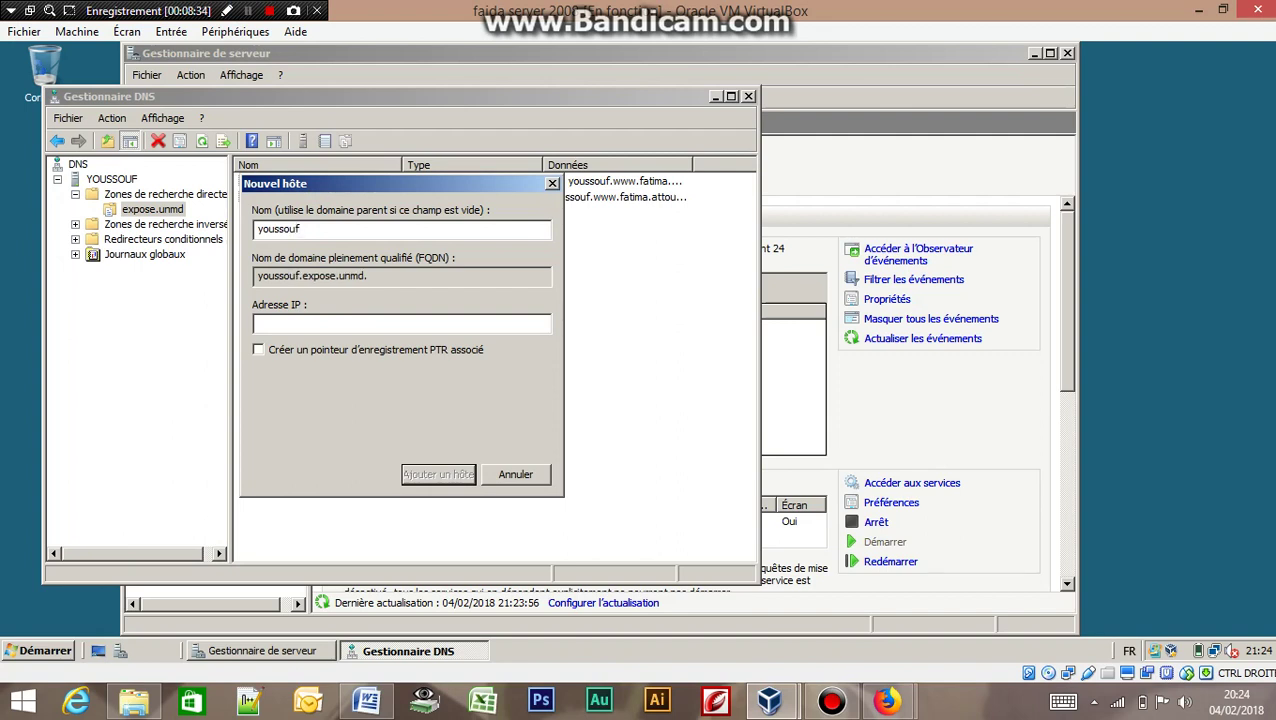
{"action": "left_click", "coordinate": [317, 318]}
{"action": "type", "text": "192.168.1.1"}
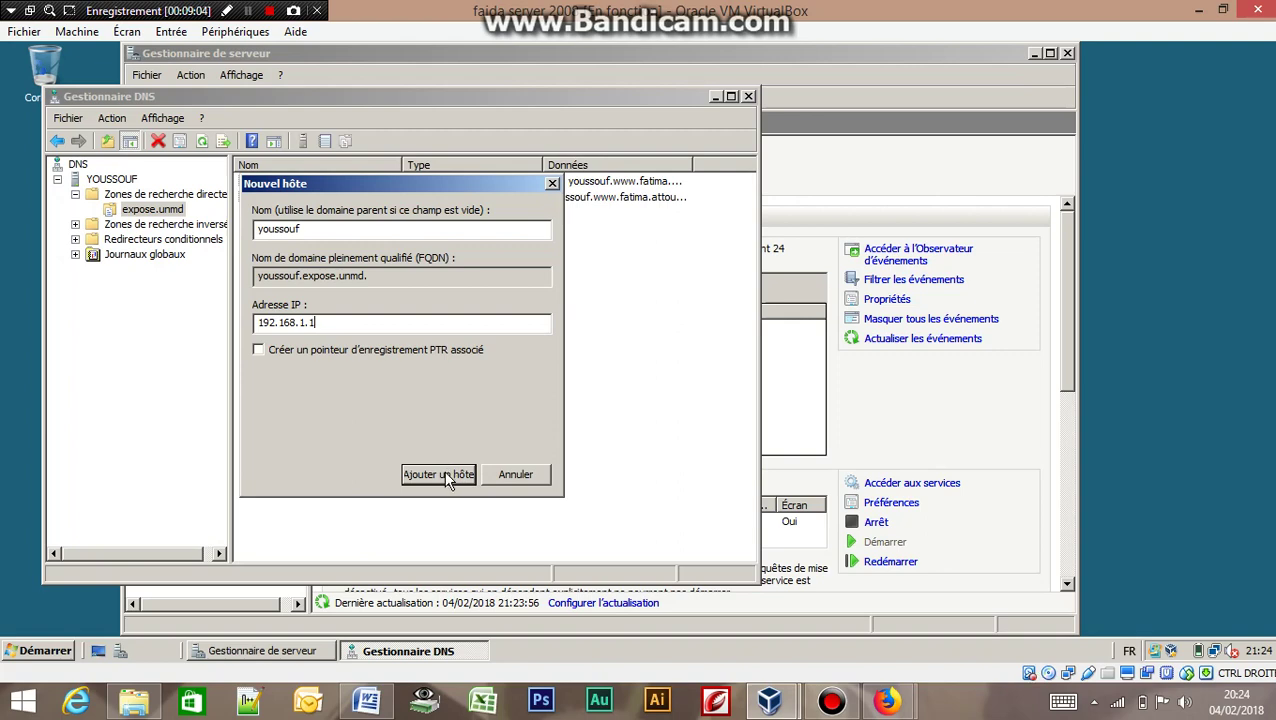
{"action": "left_click", "coordinate": [440, 476]}
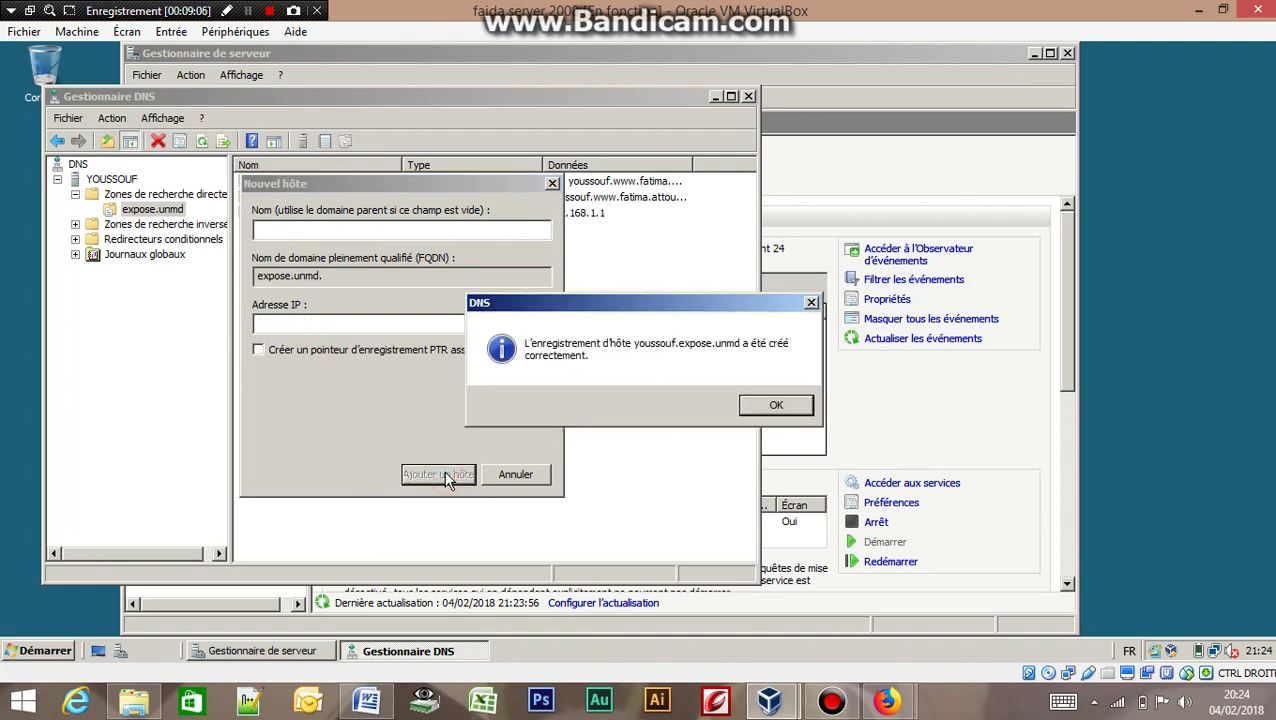
{"action": "left_click", "coordinate": [770, 403]}
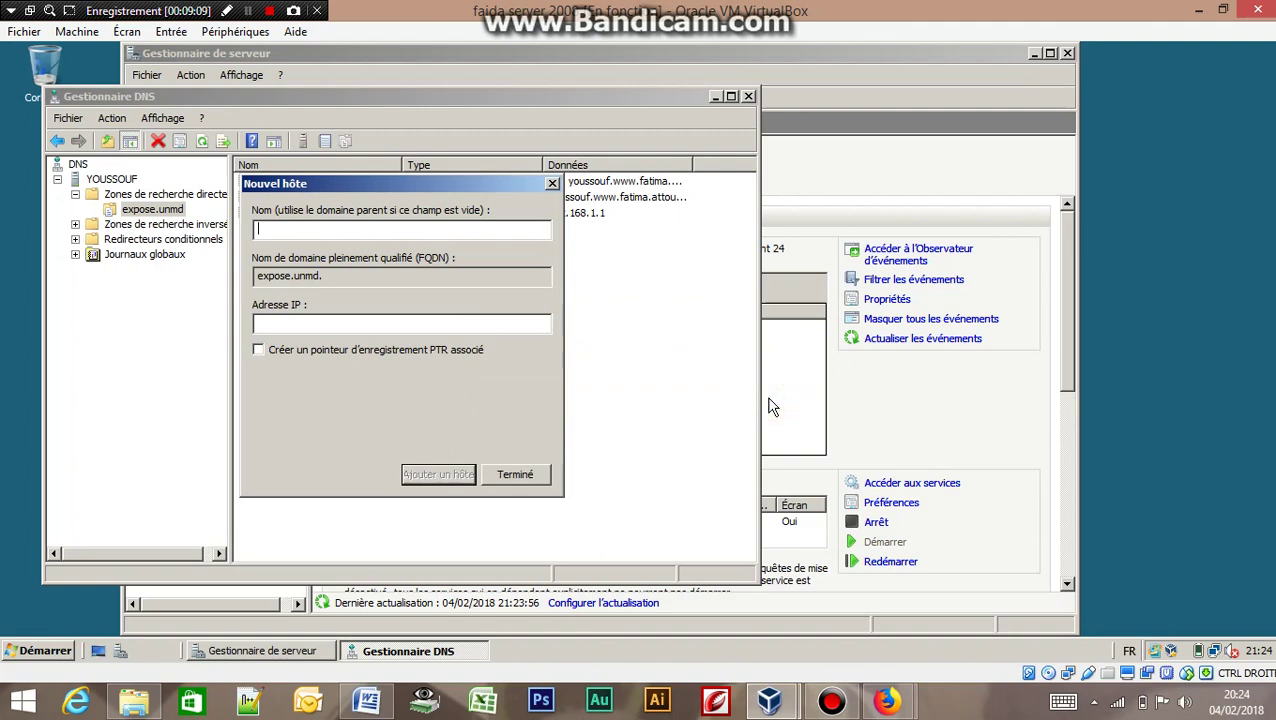
{"action": "left_click", "coordinate": [505, 474]}
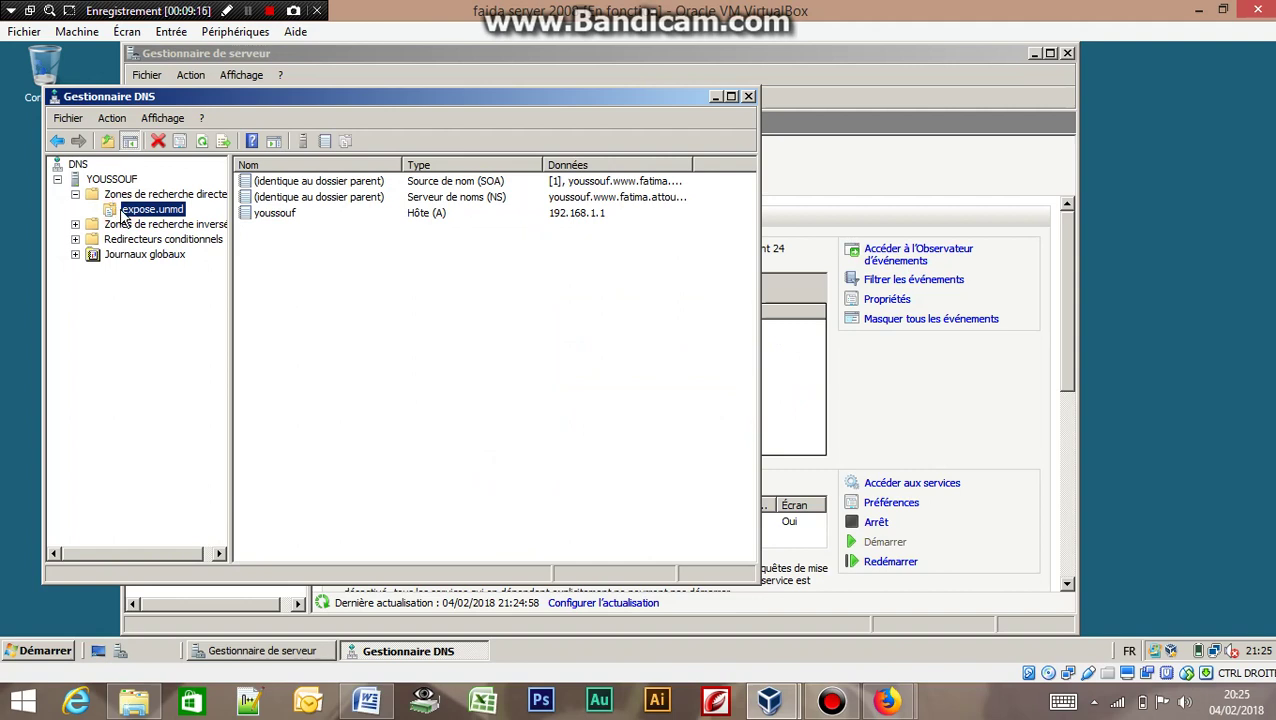
{"action": "right_click", "coordinate": [122, 212]}
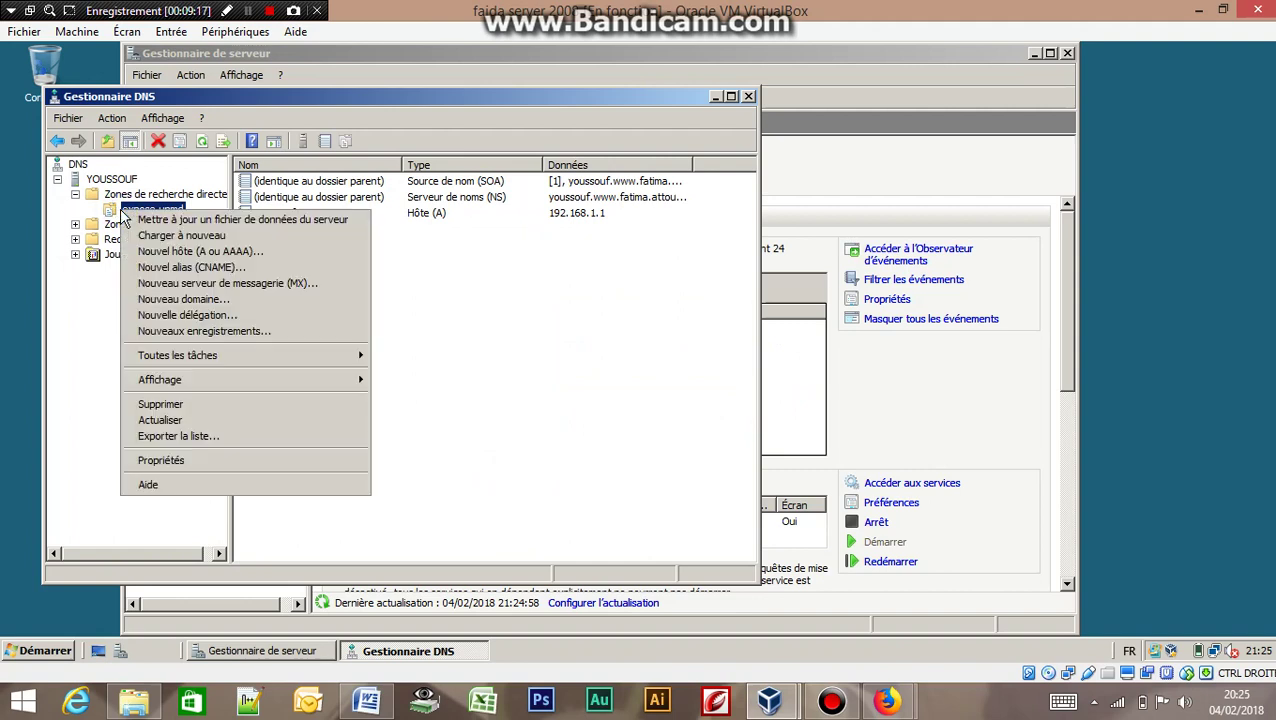
{"action": "left_click", "coordinate": [158, 268]}
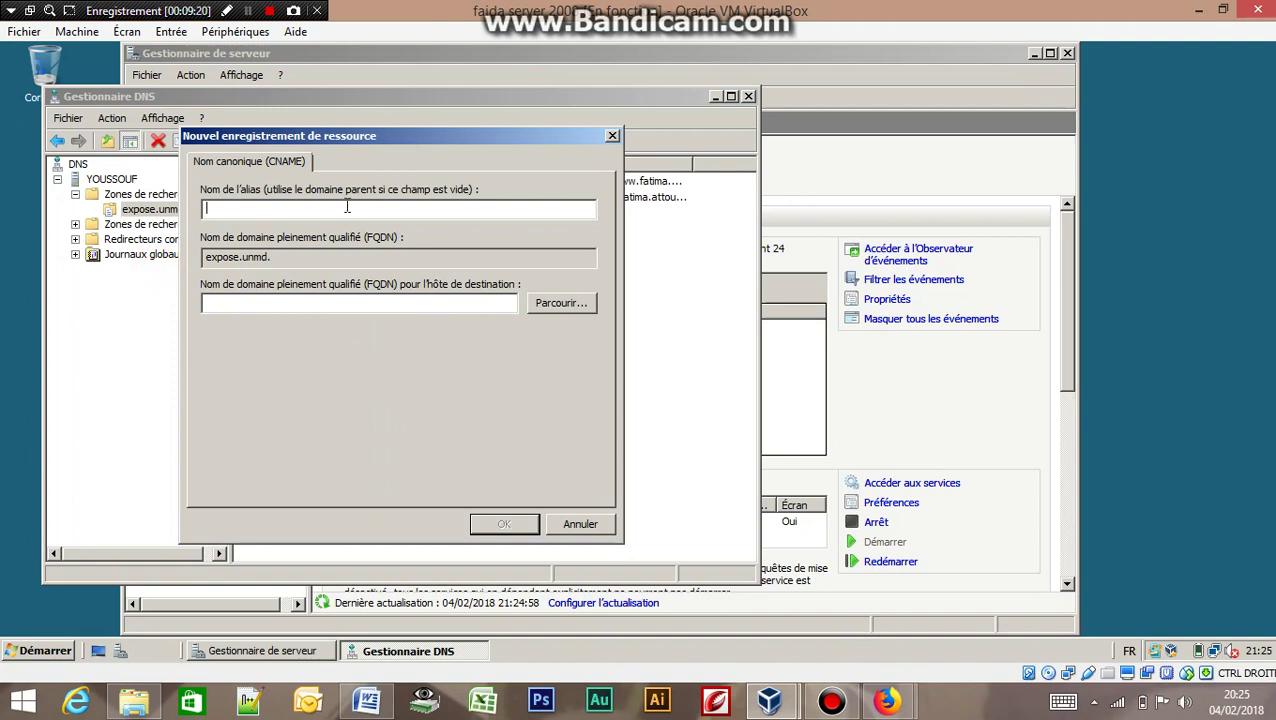
{"action": "type", "text": "W"}
{"action": "key", "text": "BackSpace"}
{"action": "type", "text": "www"}
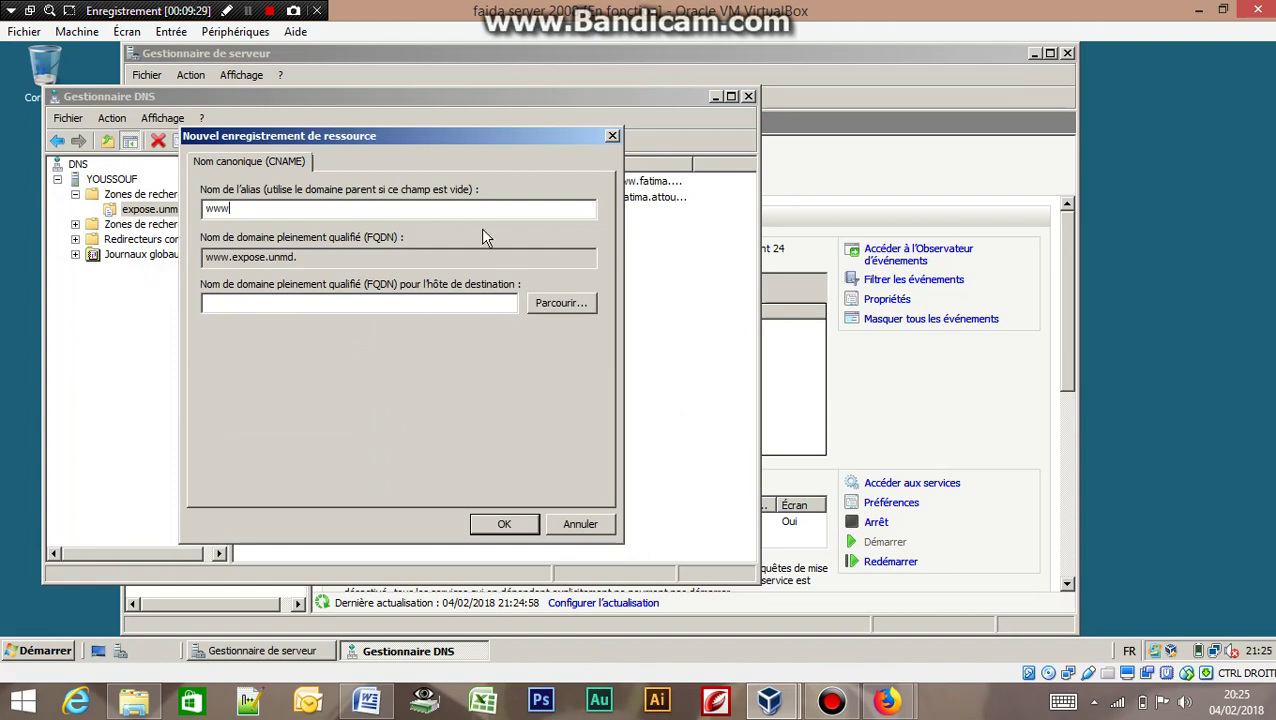
Choose the zone's existing host (A) record in expose.unmd as the alias target and create the CNAME record.
{"action": "left_click", "coordinate": [557, 305]}
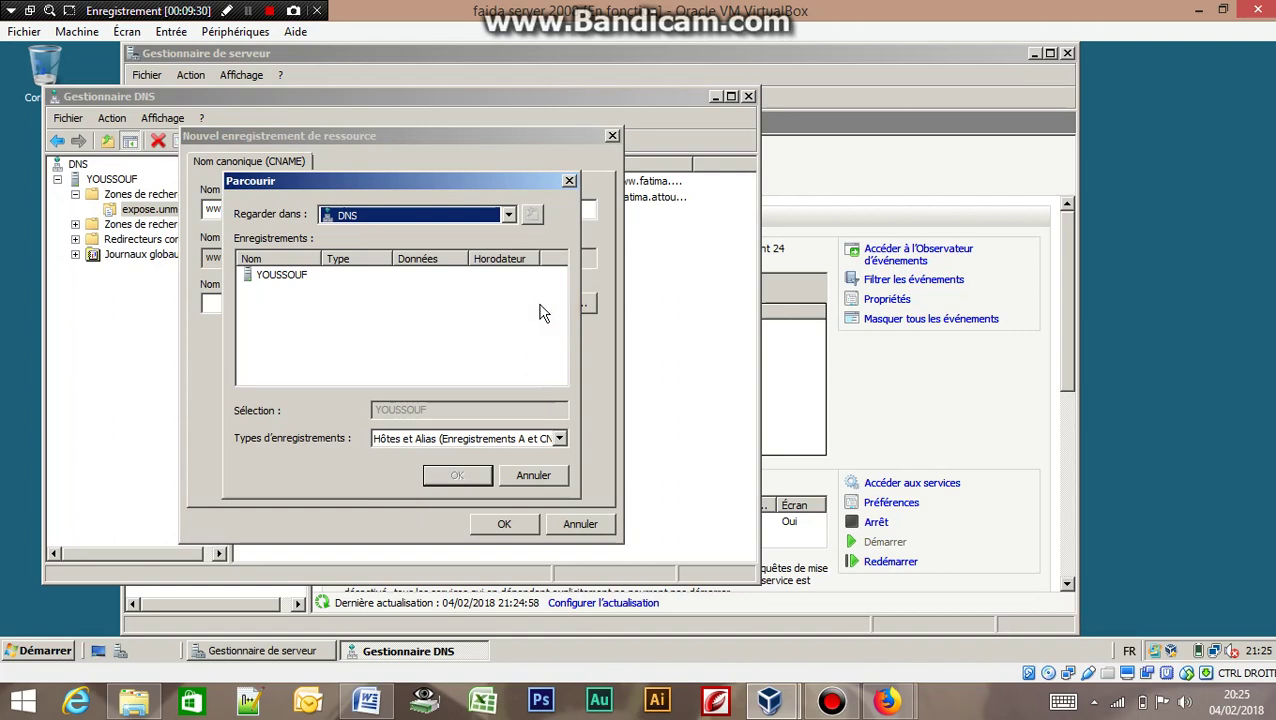
{"action": "double_click", "coordinate": [278, 276]}
{"action": "double_click", "coordinate": [280, 277]}
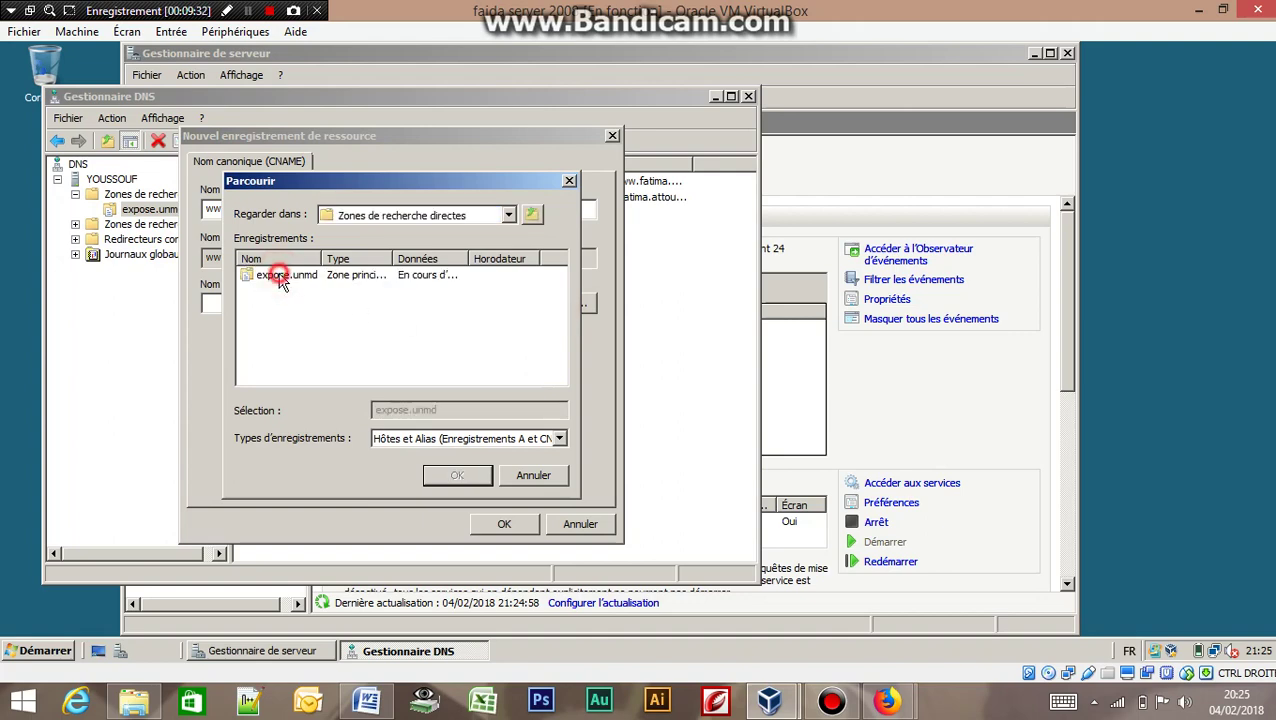
{"action": "double_click", "coordinate": [281, 278]}
{"action": "left_click", "coordinate": [285, 279]}
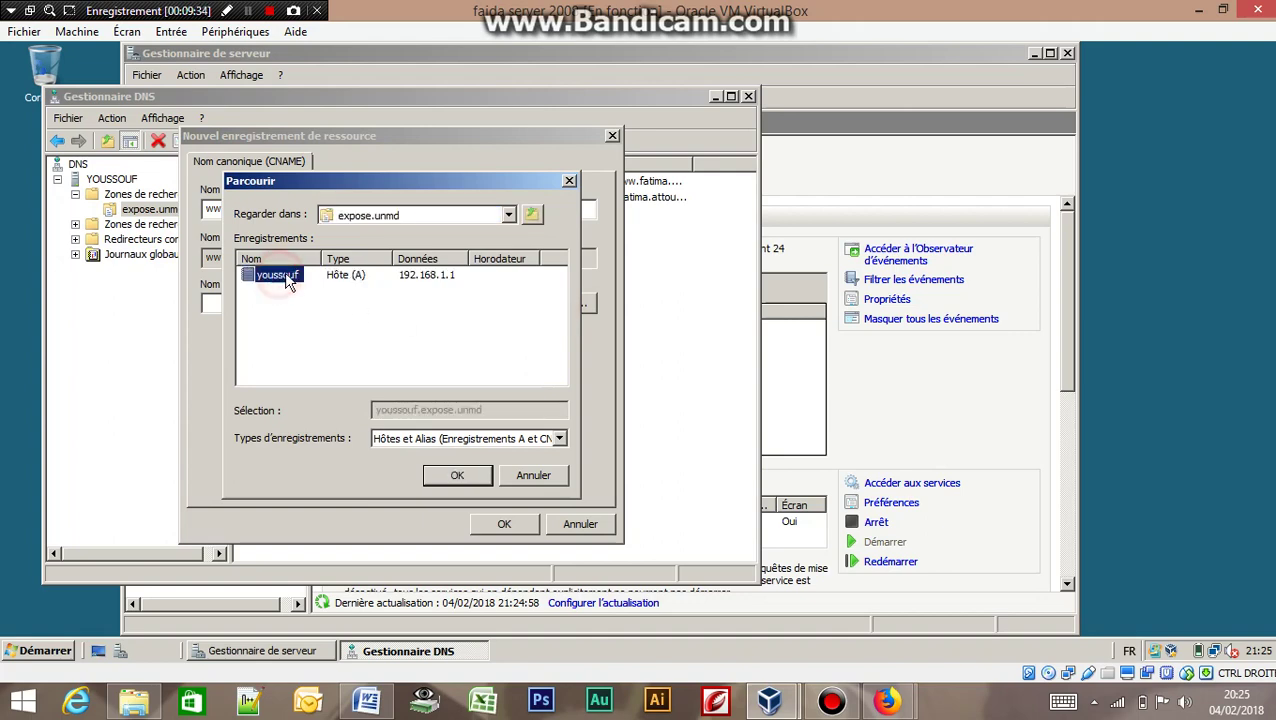
{"action": "left_click", "coordinate": [457, 476]}
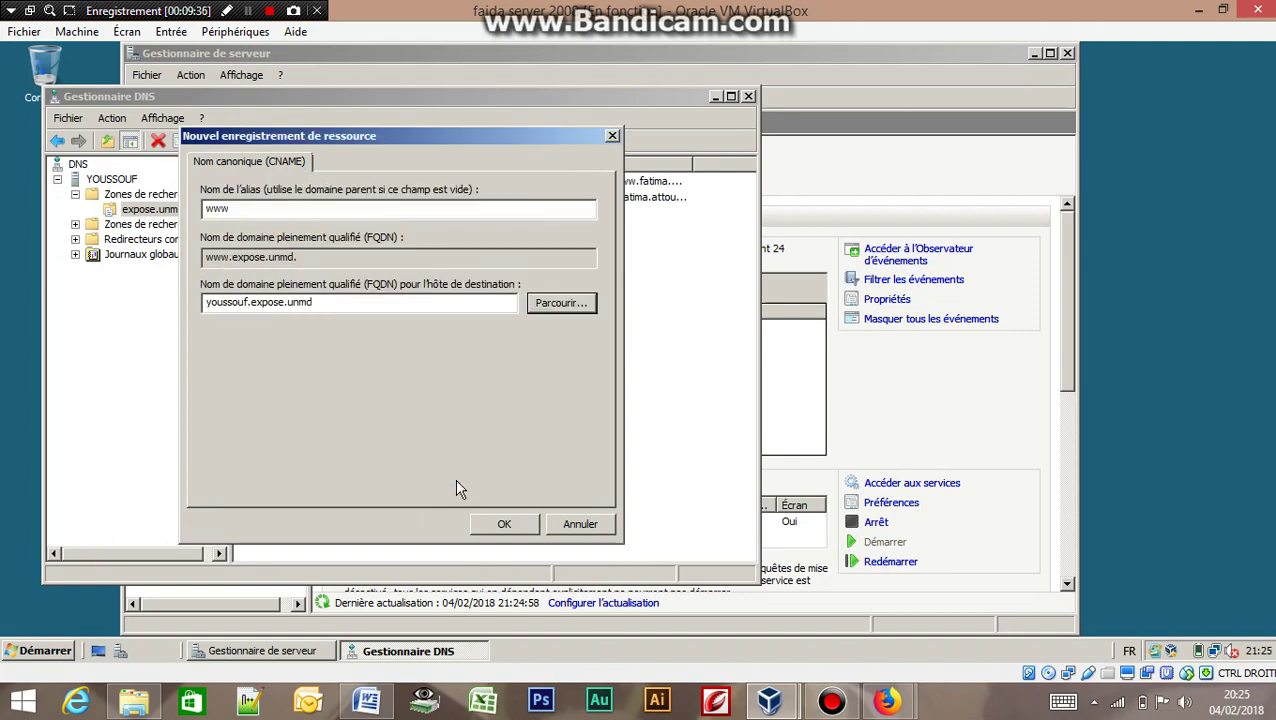
{"action": "left_click", "coordinate": [506, 524]}
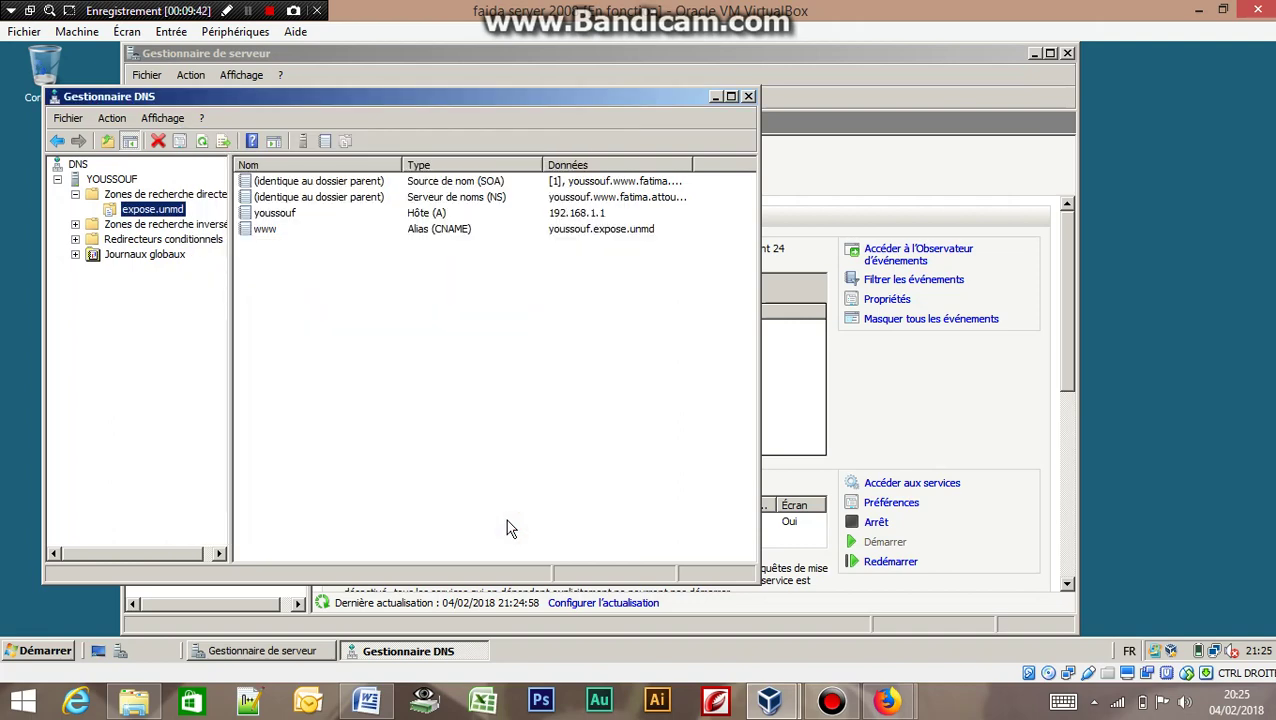
Start a new reverse lookup zone on the DNS server and make it a primary zone.
{"action": "left_click", "coordinate": [97, 226]}
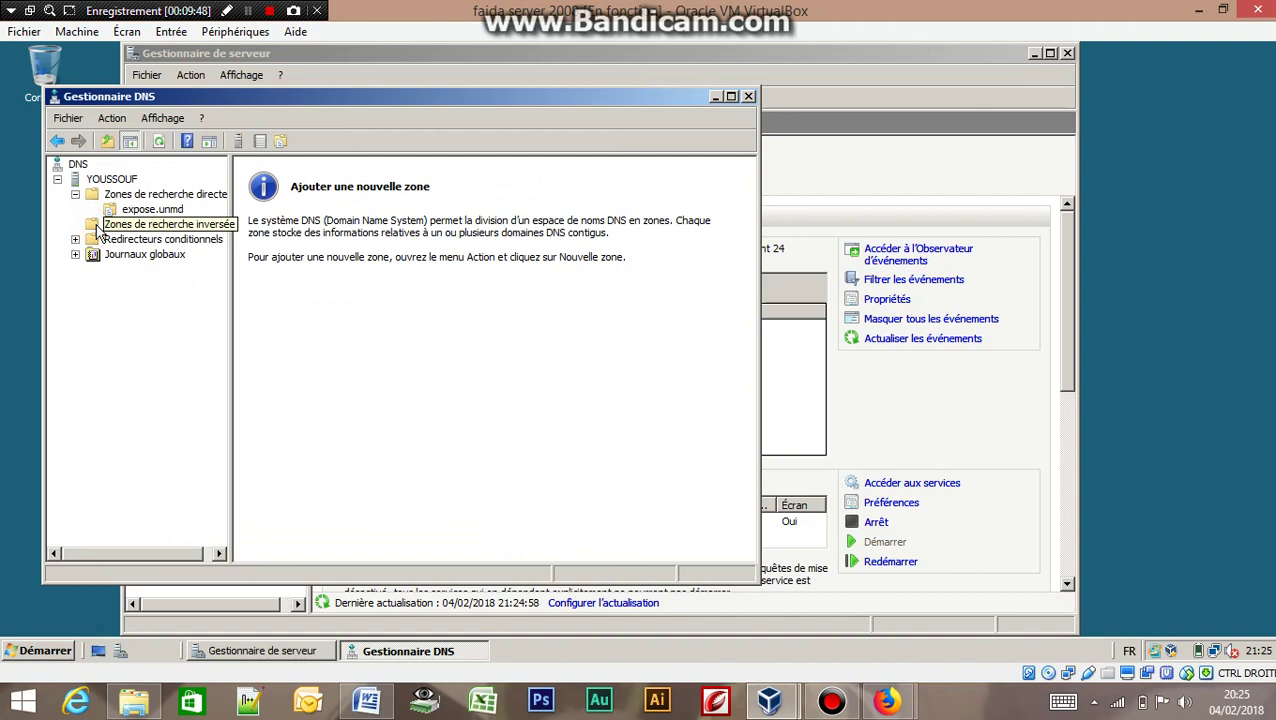
{"action": "left_click", "coordinate": [99, 227]}
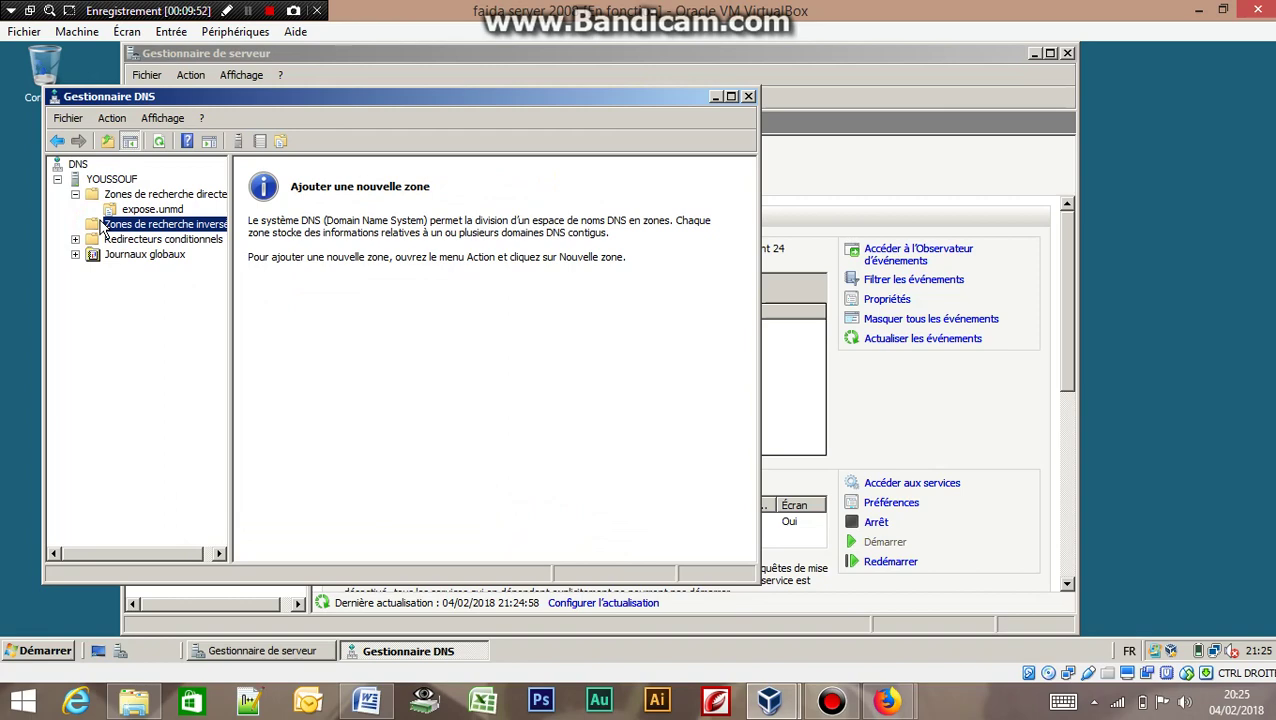
{"action": "right_click", "coordinate": [100, 226]}
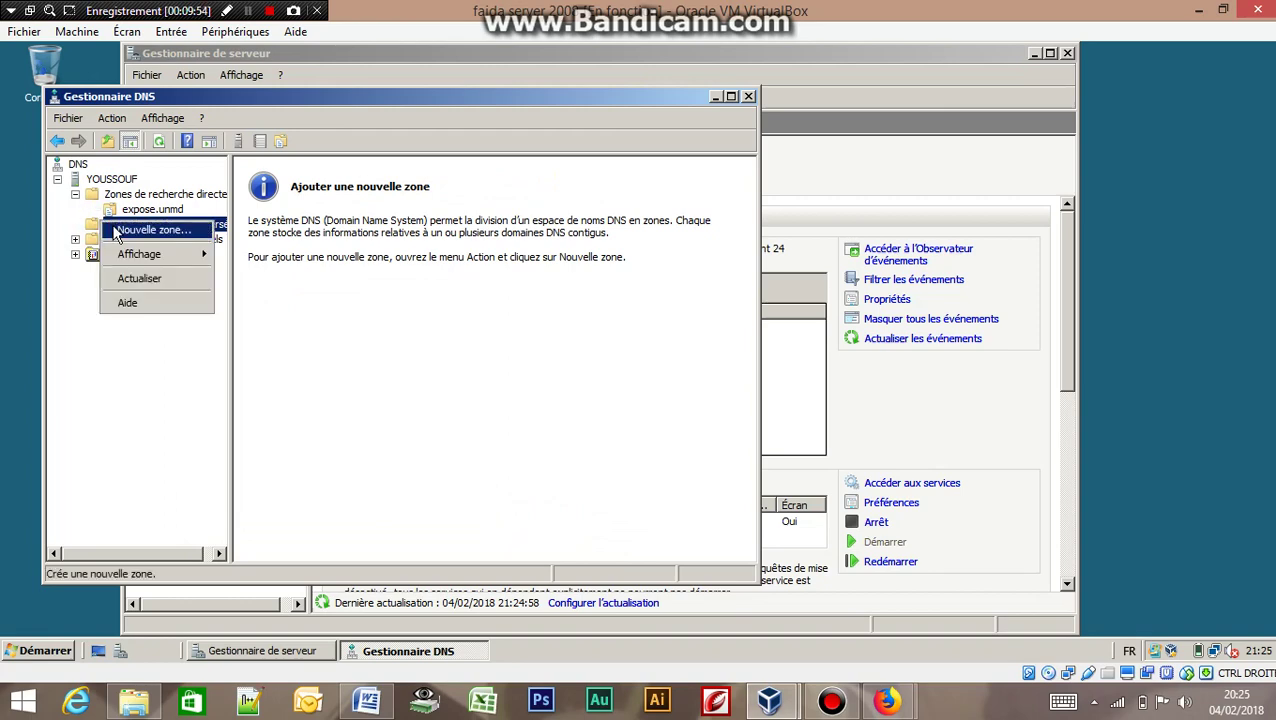
{"action": "left_click", "coordinate": [112, 229]}
{"action": "left_click", "coordinate": [397, 447]}
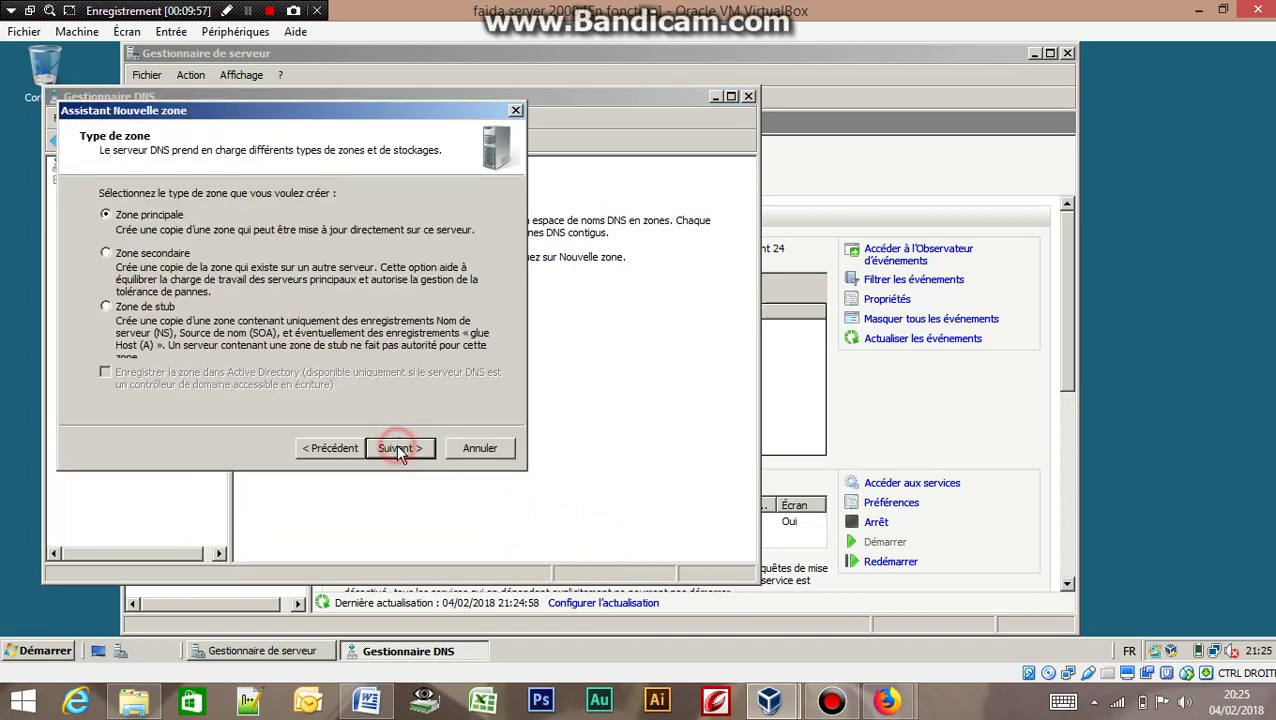
{"action": "left_click", "coordinate": [397, 447]}
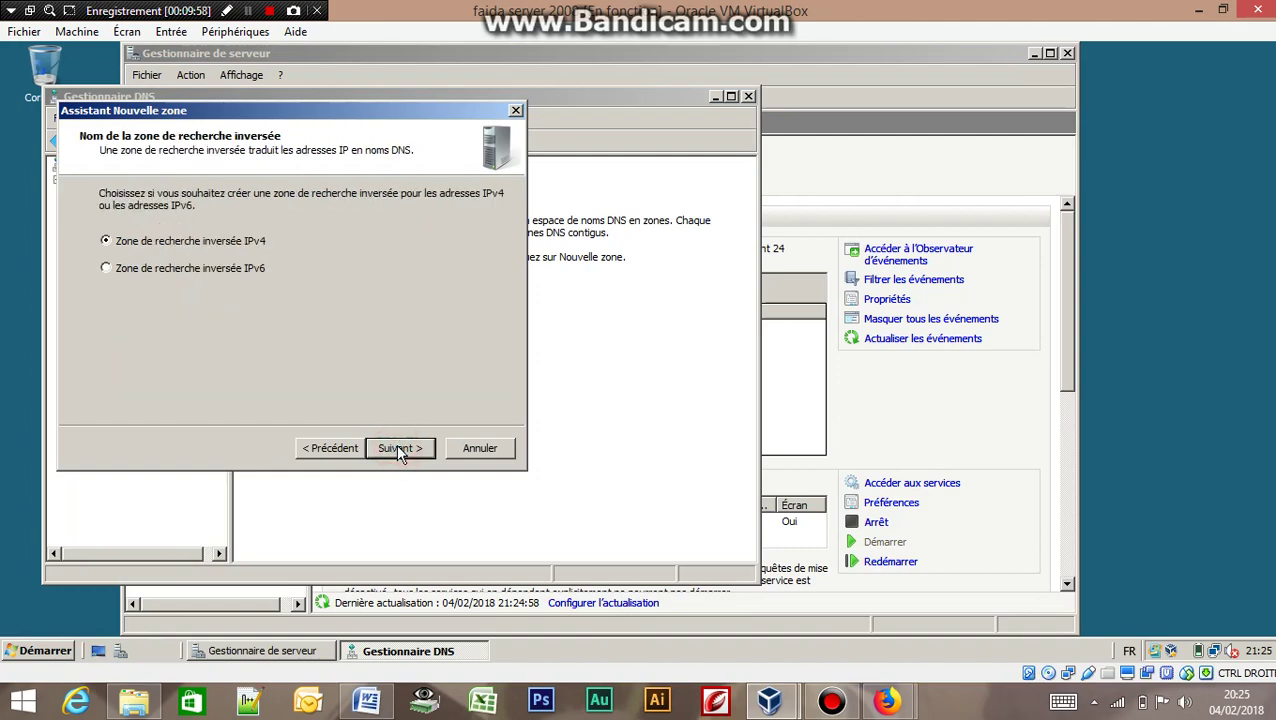